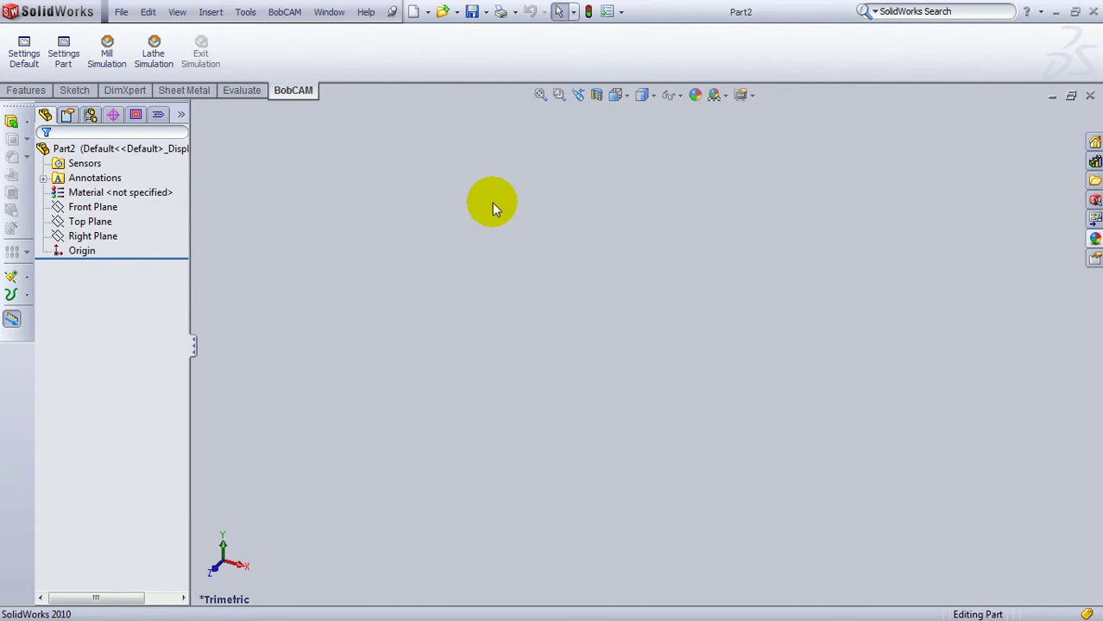
Switch to the BobCAM tree and expand CAM Part to show Milling Tools and Turning Tools.
left_click(136, 116)
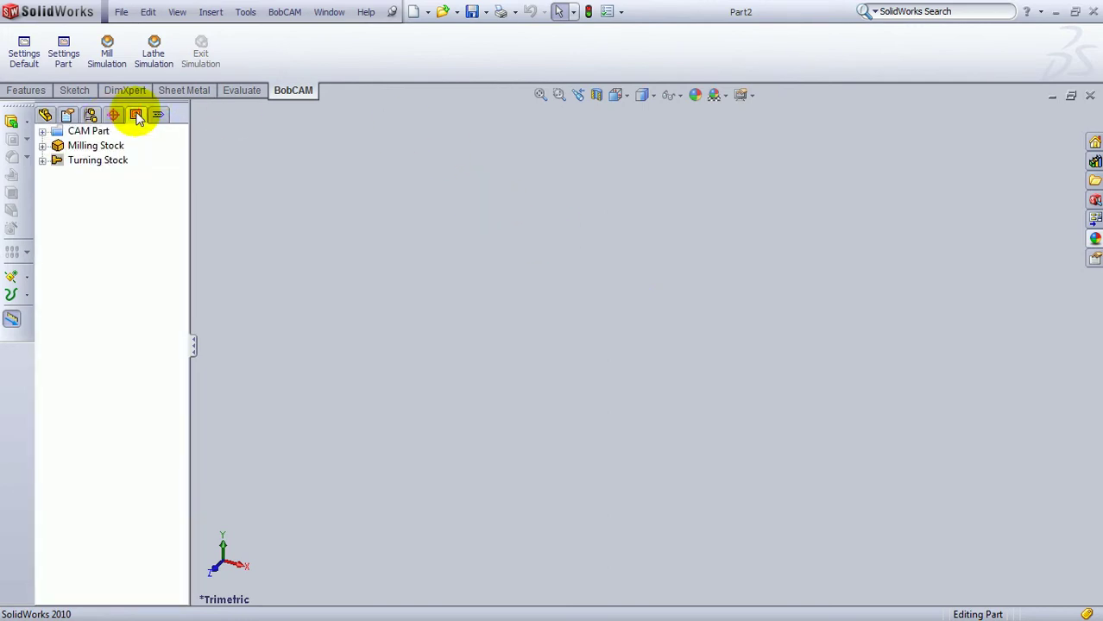
left_click(57, 145)
left_click(53, 130)
left_click(43, 131)
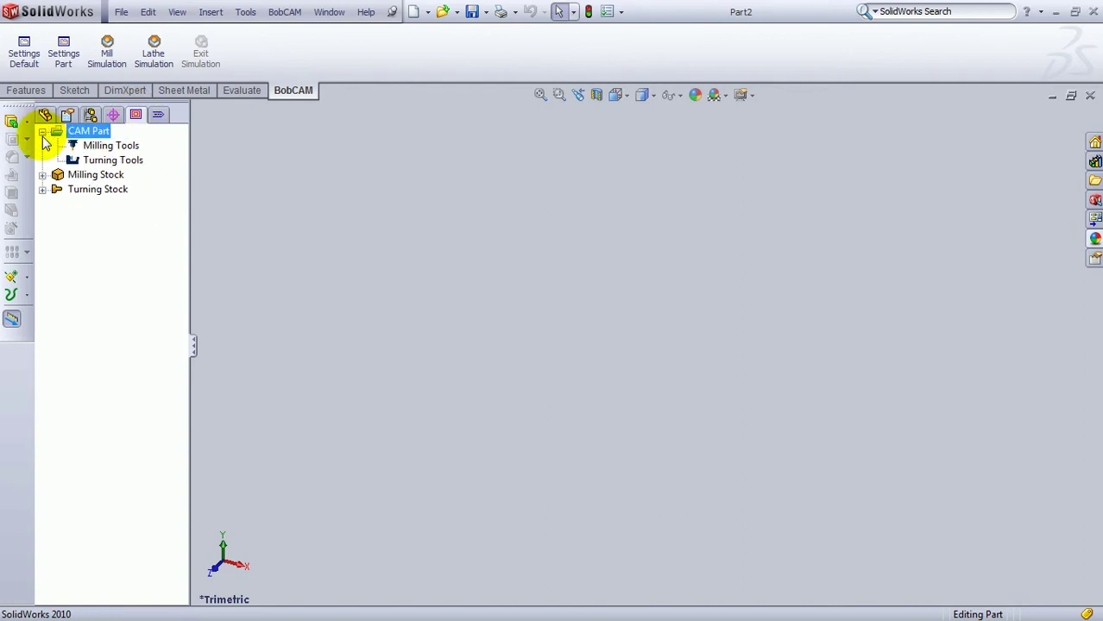
left_click(103, 146)
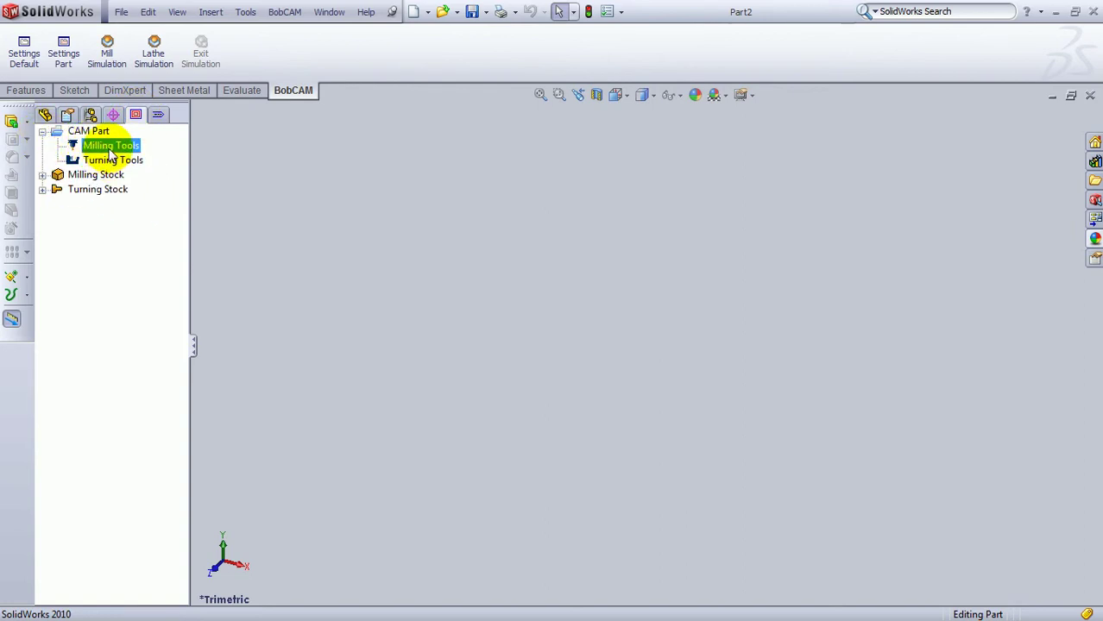
right_click(111, 148)
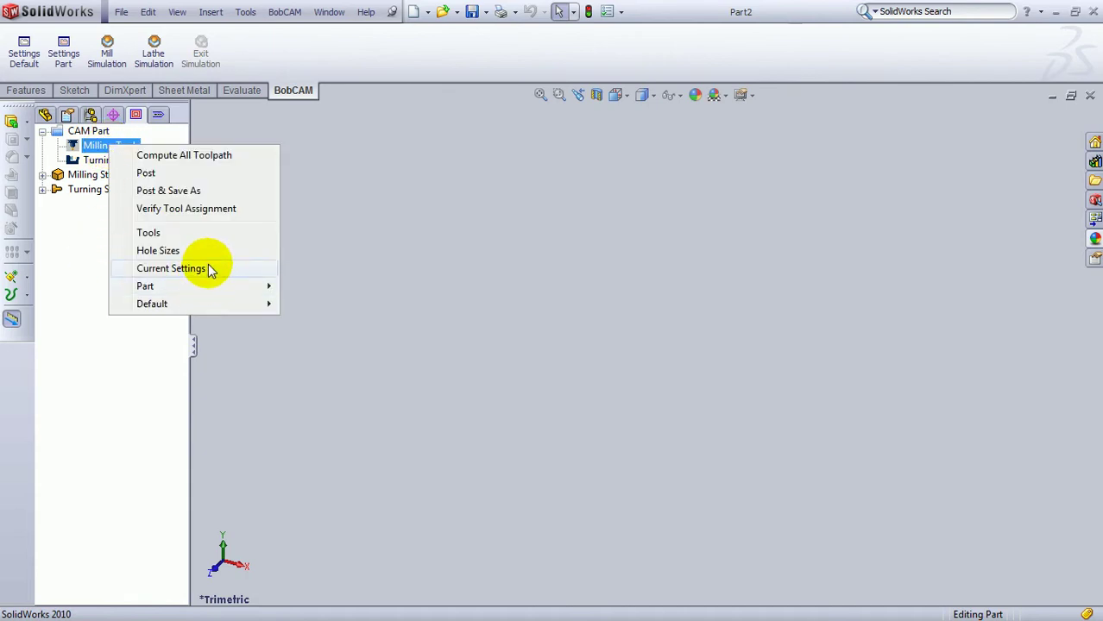
left_click(172, 268)
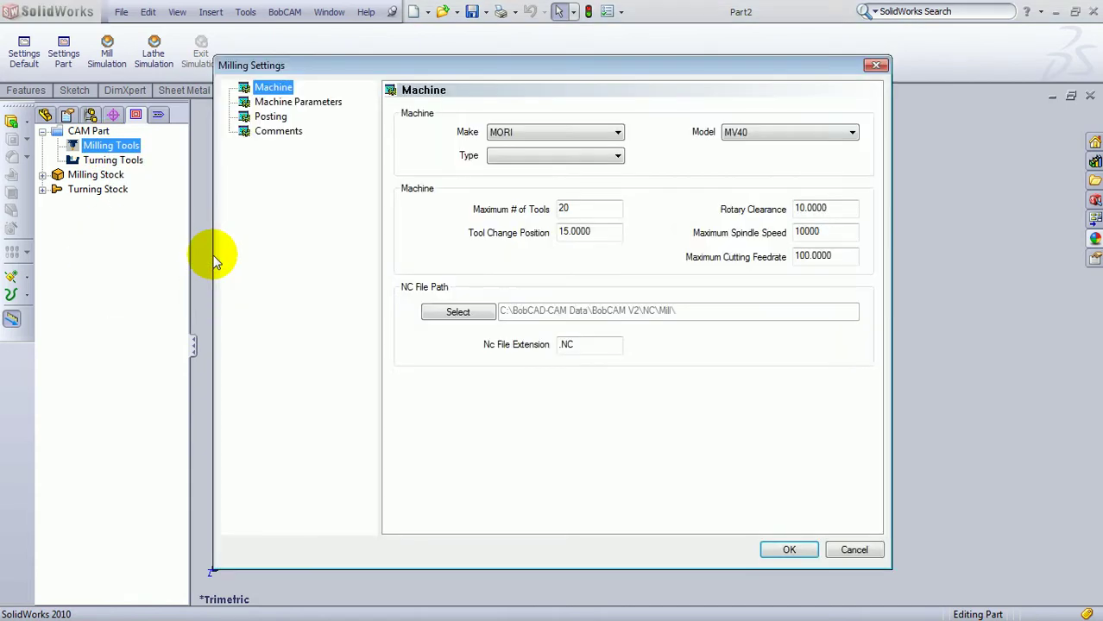
left_click(618, 132)
left_click(617, 132)
left_click(800, 129)
left_click(793, 131)
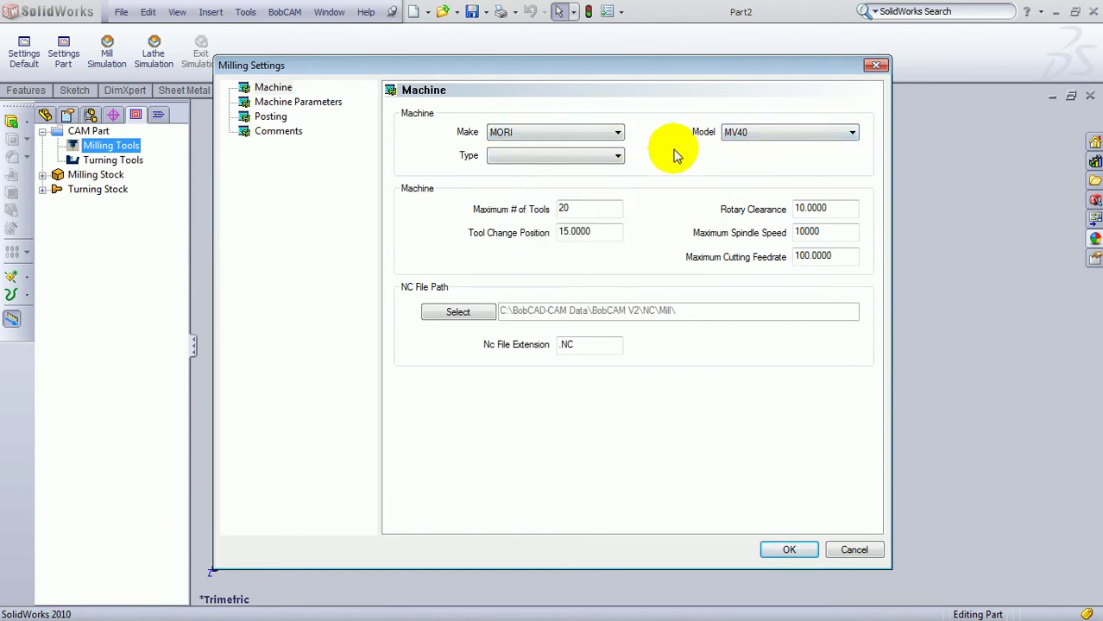
double_click(828, 231)
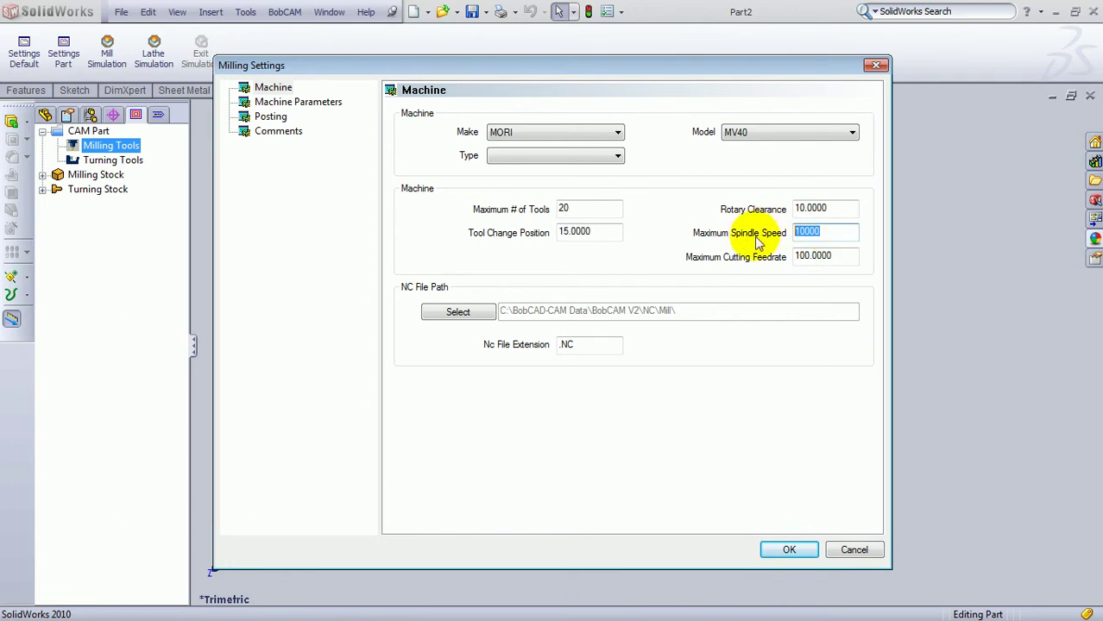
double_click(844, 255)
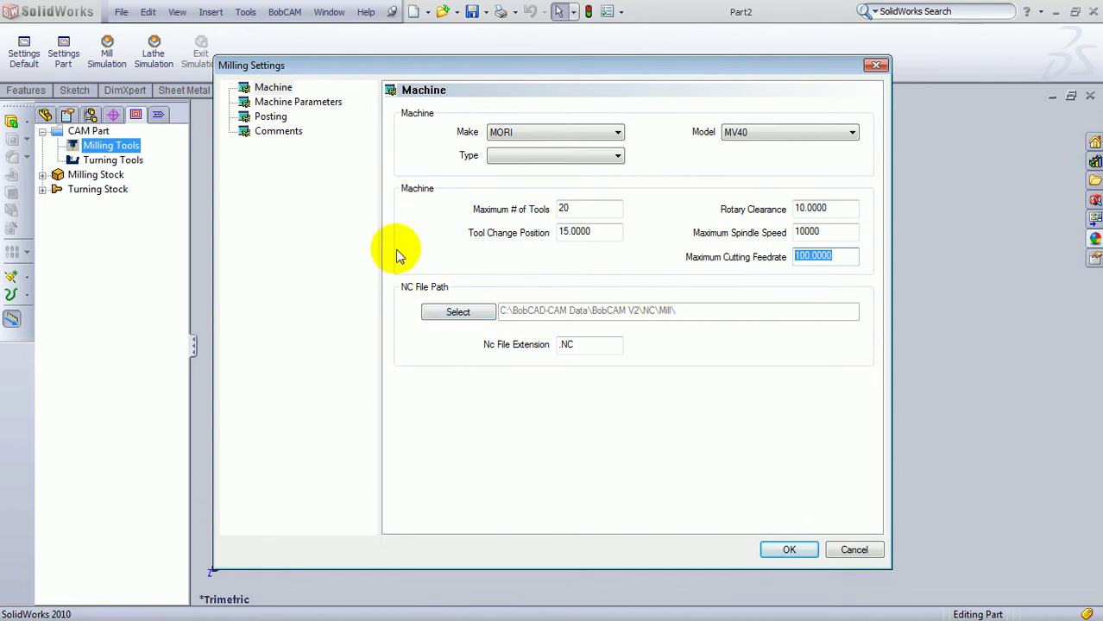
double_click(566, 345)
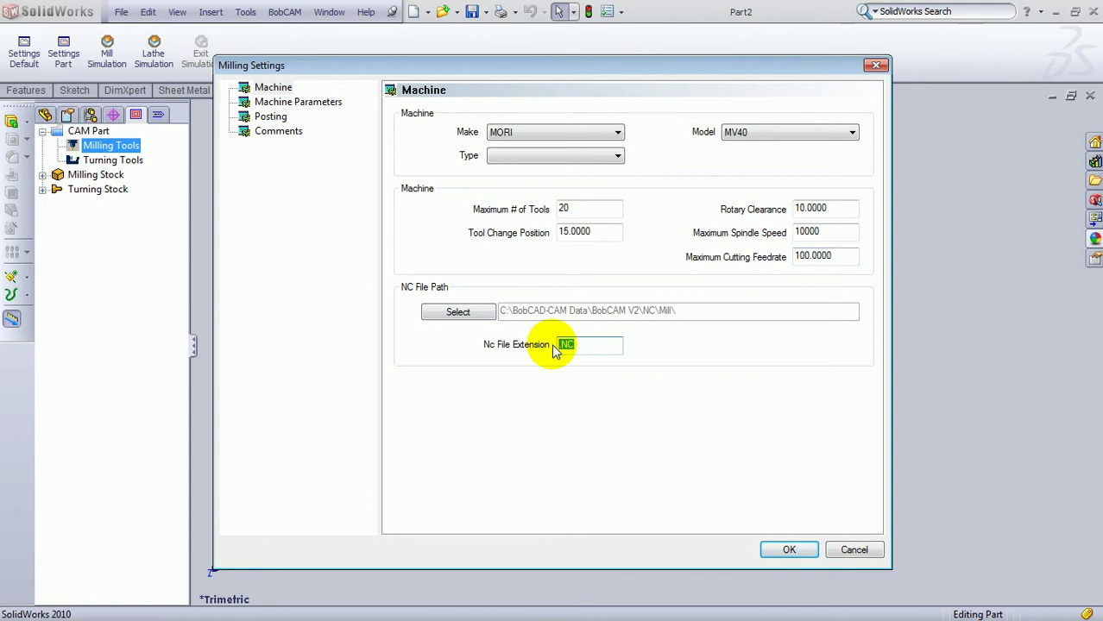
left_click(262, 117)
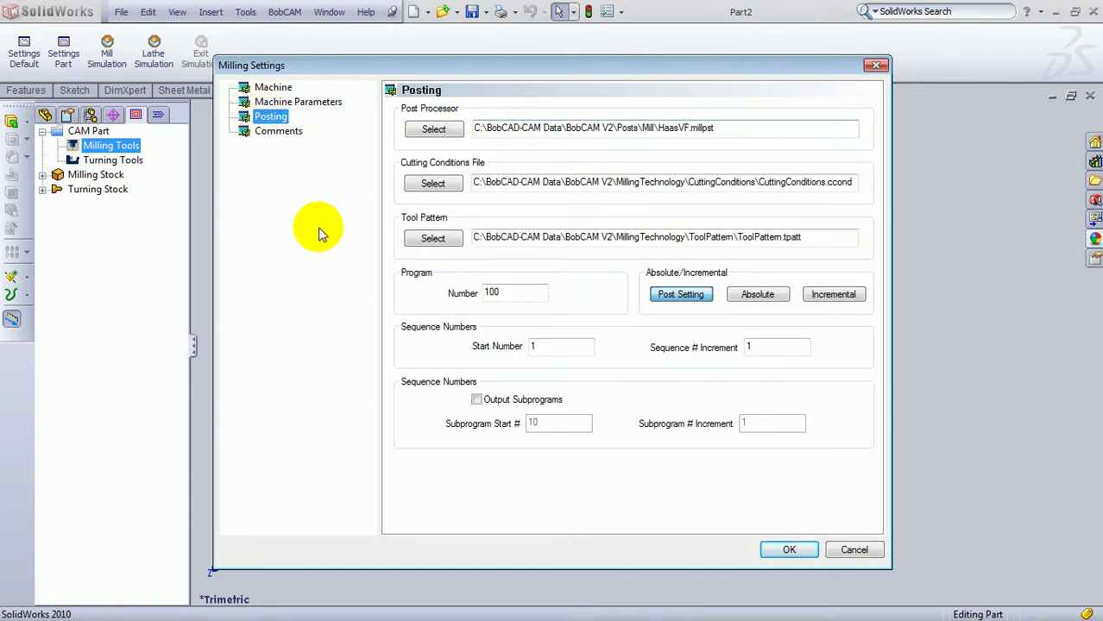
left_click(853, 550)
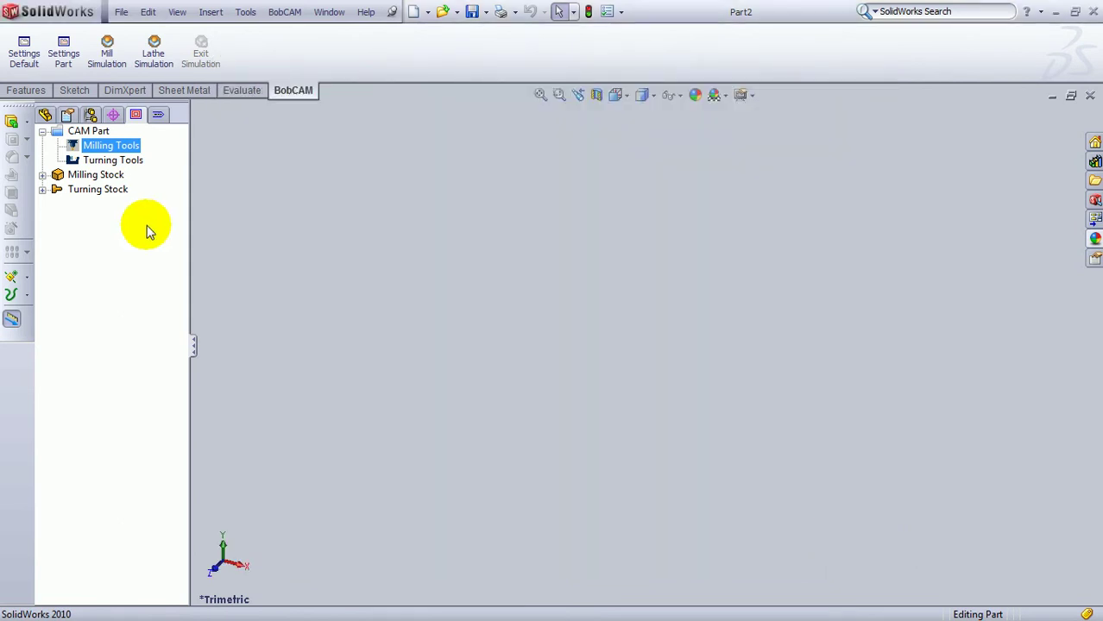
left_click(115, 162)
right_click(112, 163)
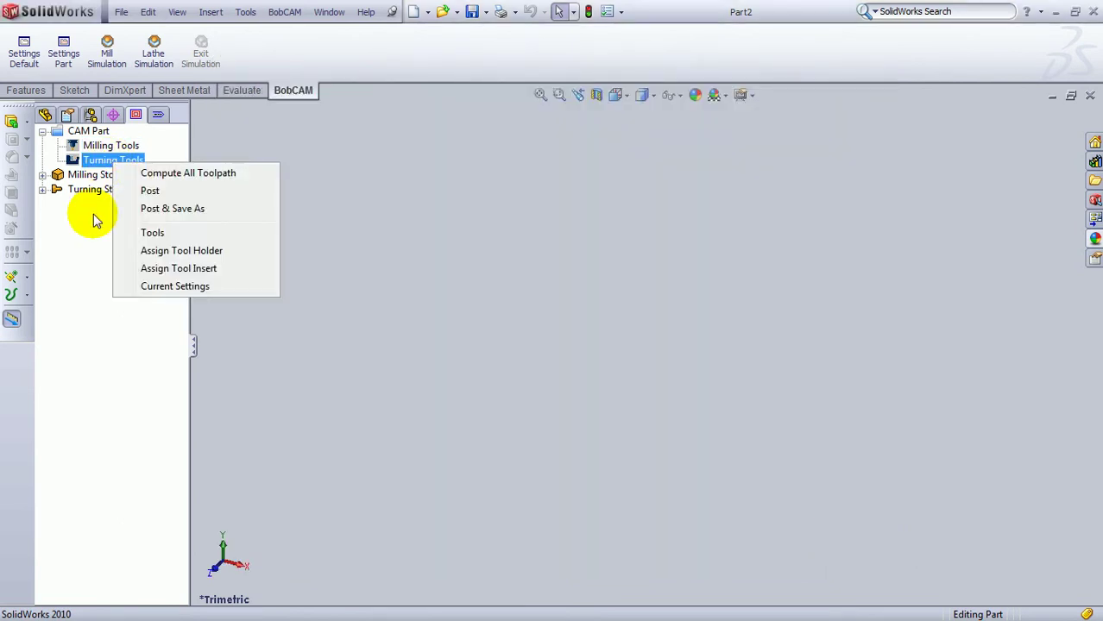
left_click(191, 286)
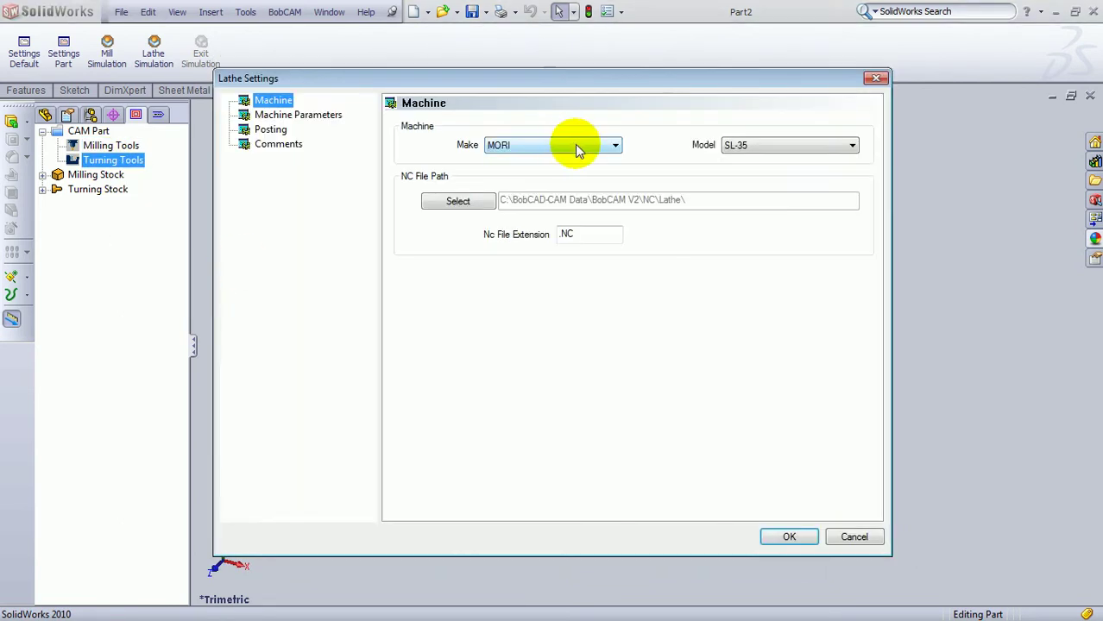
left_click(576, 146)
left_click(578, 146)
left_click(775, 147)
left_click(774, 144)
left_click(259, 130)
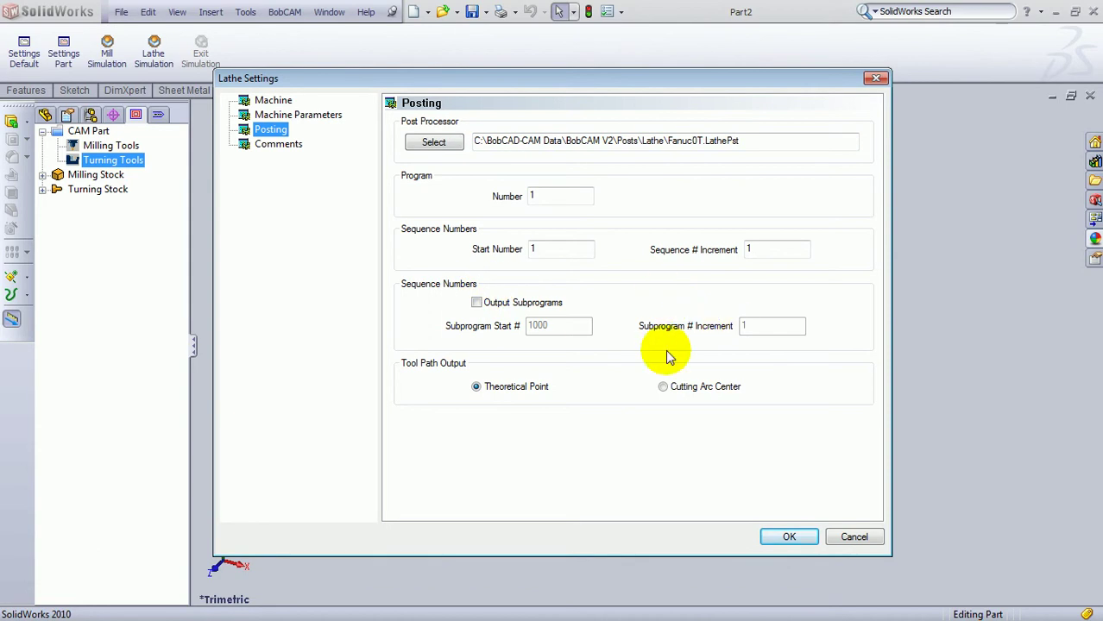
left_click(781, 537)
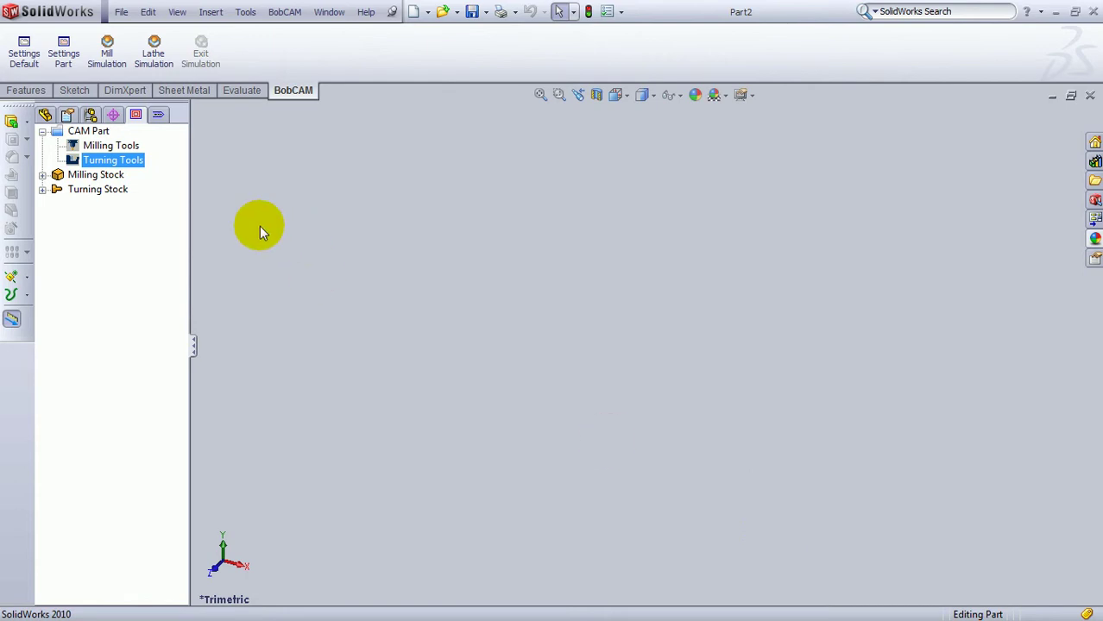
right_click(115, 146)
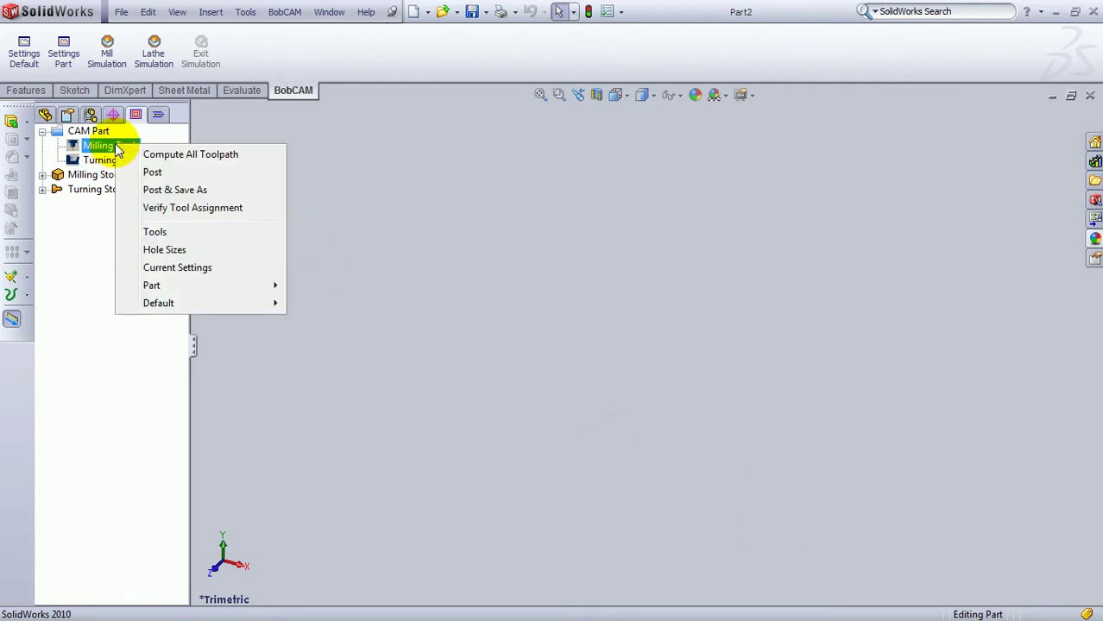
left_click(173, 266)
left_click(278, 95)
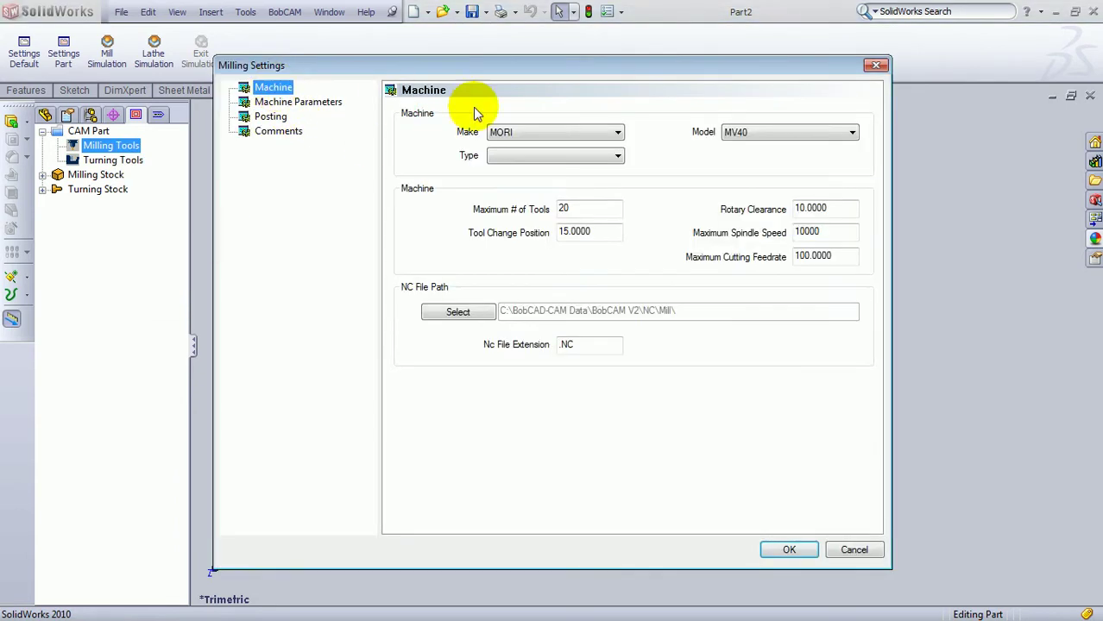
left_click(616, 132)
left_click(615, 131)
left_click(815, 138)
left_click(821, 138)
left_click(621, 135)
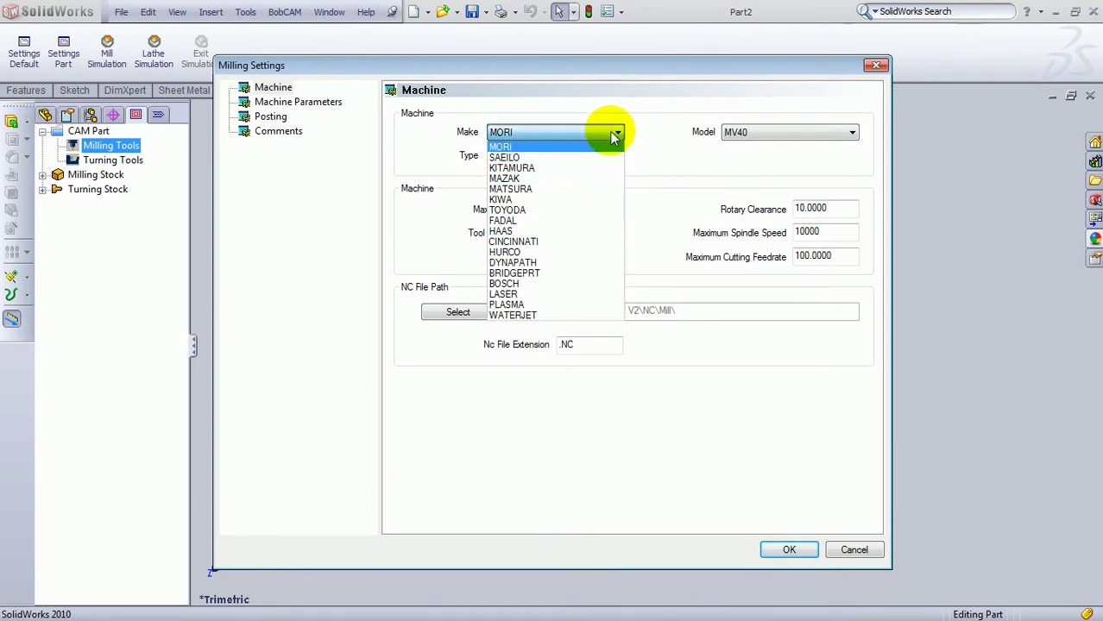
left_click(615, 133)
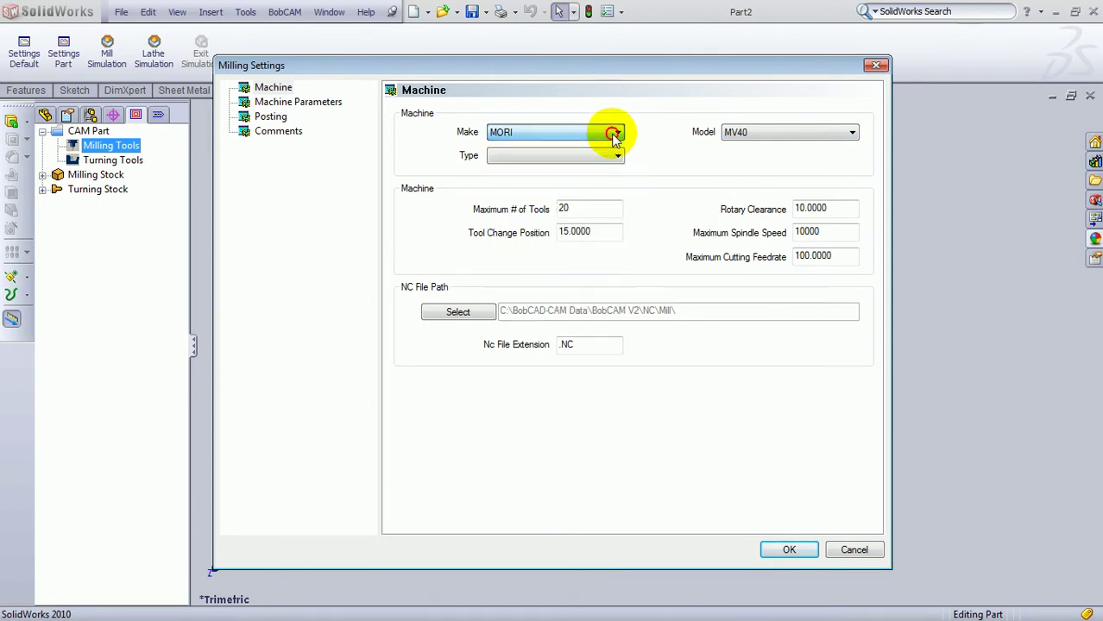
left_click(876, 64)
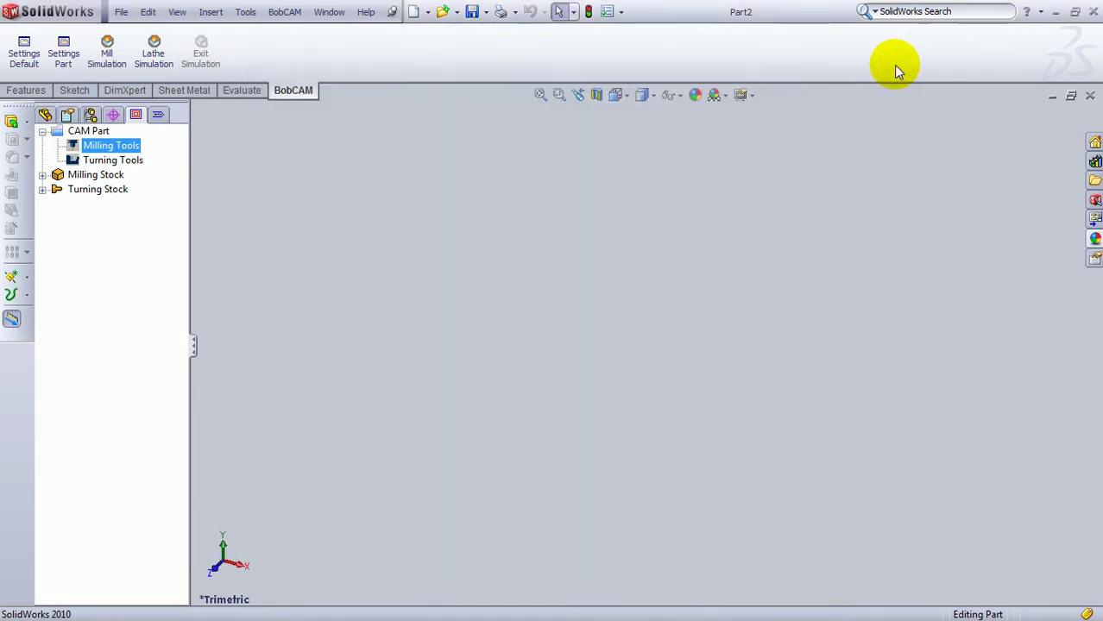
Close SolidWorks and bring the hidden Windows taskbar back into view.
left_click(1093, 11)
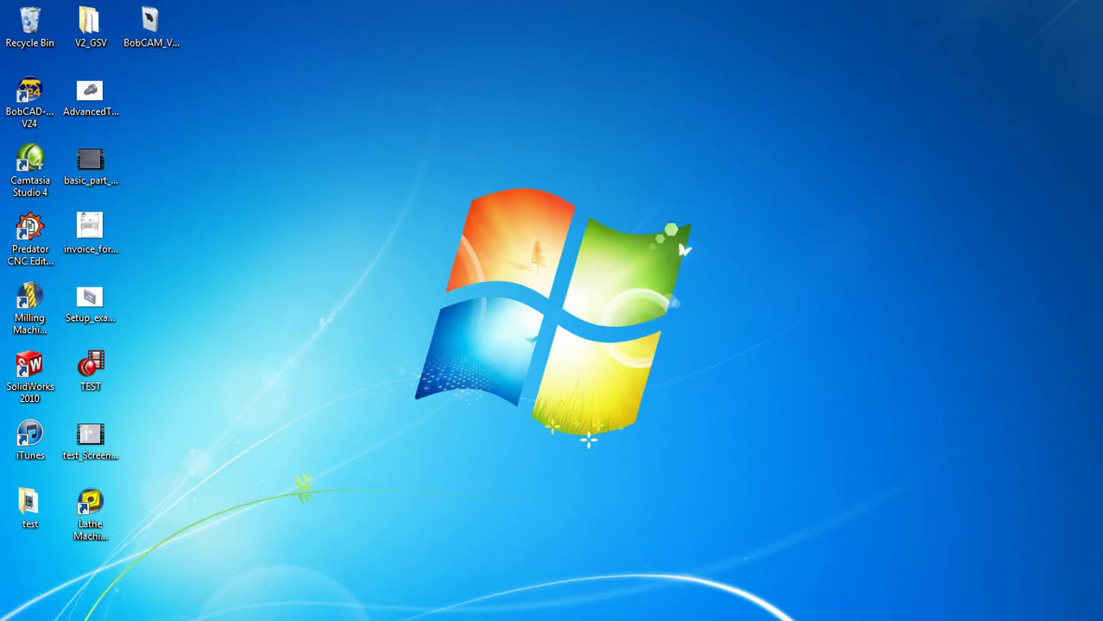
left_click(525, 604)
left_click_drag(1085, 608, 719, 500)
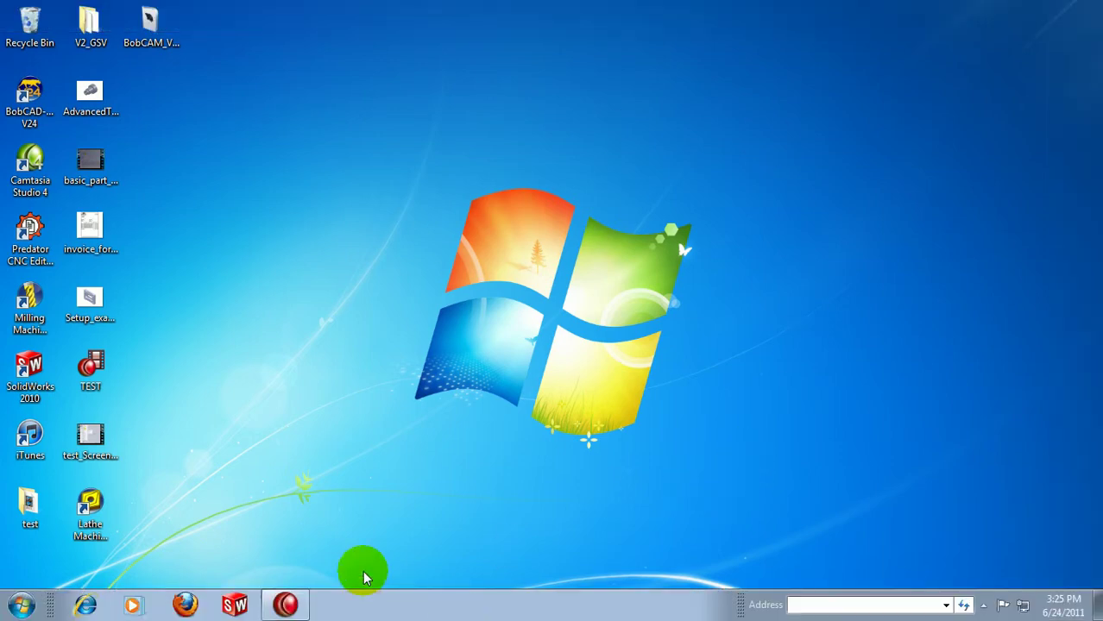
In Start > All Programs, expand the BobCAM V2 folder to show Milling Machine Setup.
left_click(21, 604)
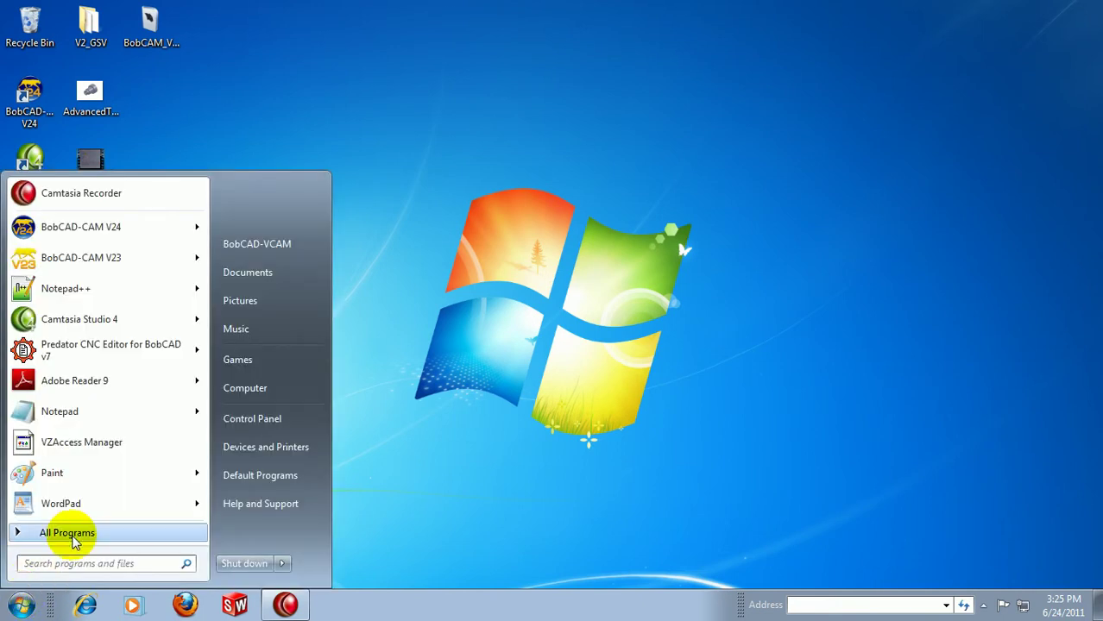
left_click(69, 533)
scroll(147, 354, "down", 2)
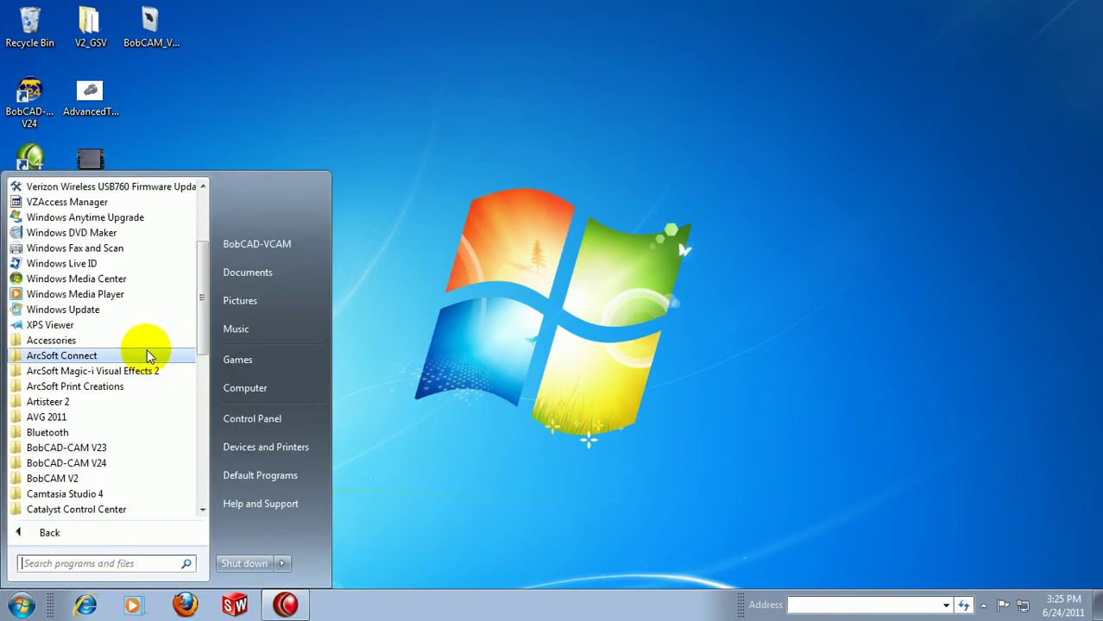
scroll(153, 377, "down", 1)
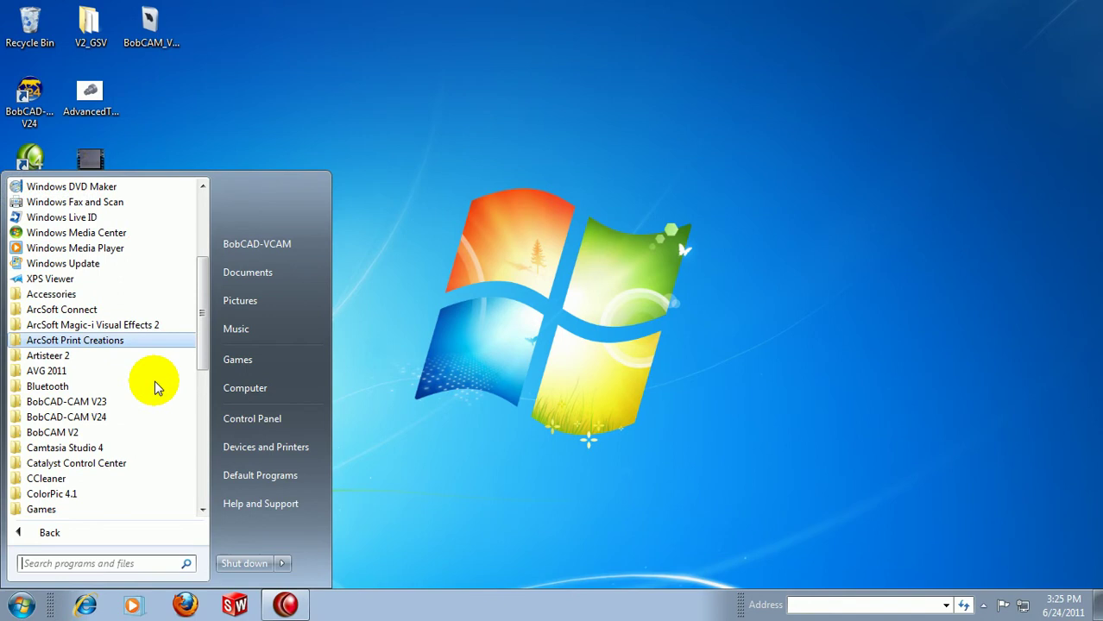
left_click(65, 437)
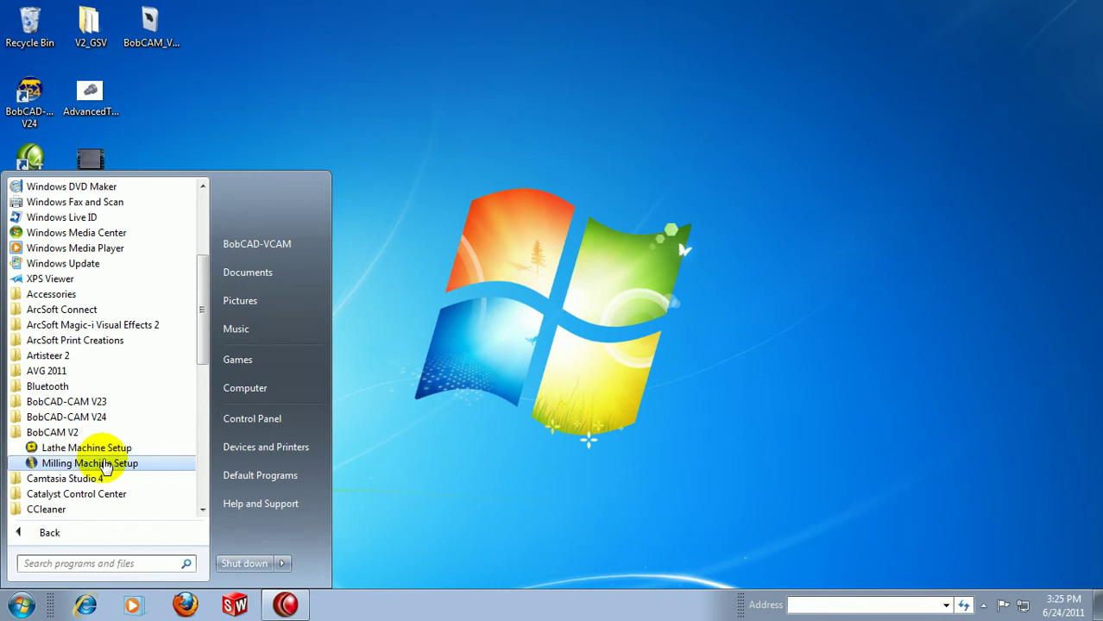
Launch Milling Machine Setup and review the model list, keeping MV40.
left_click(101, 463)
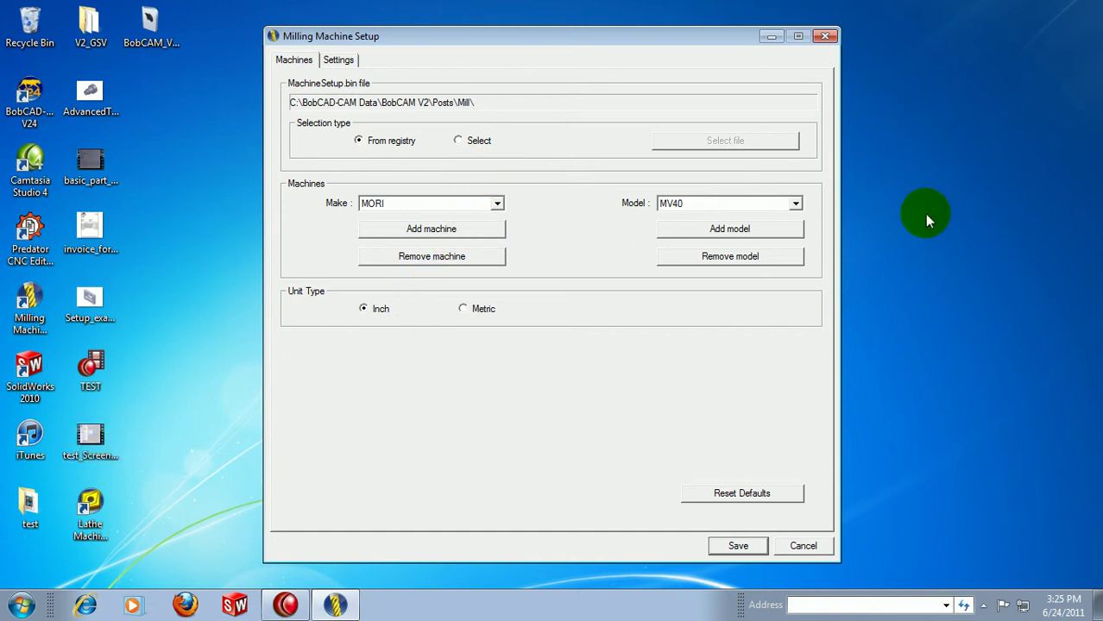
left_click(793, 202)
left_click(795, 203)
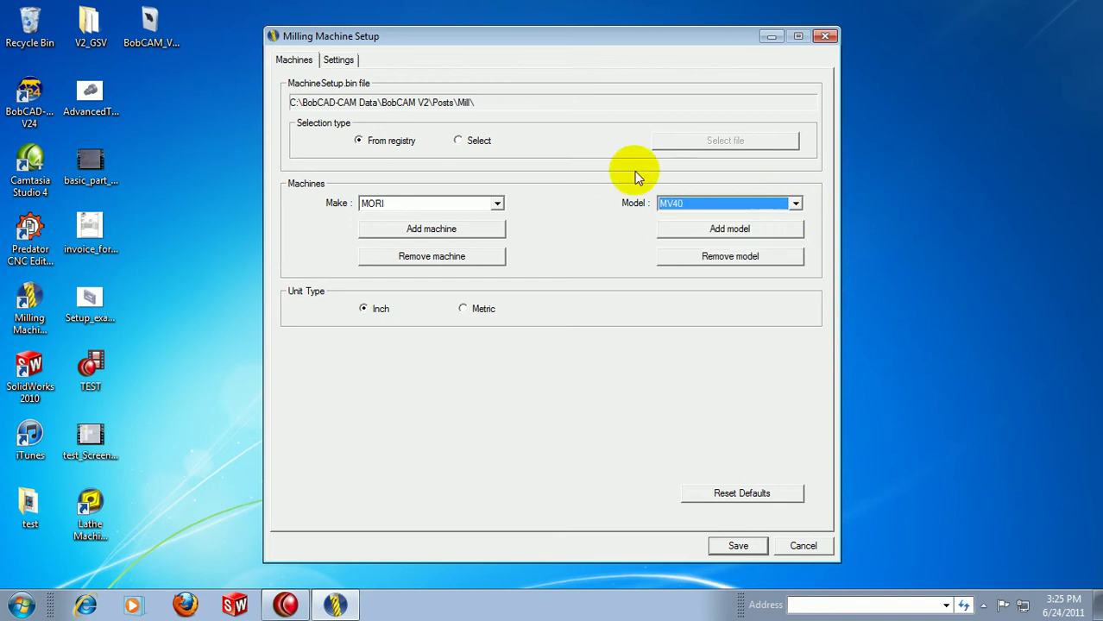
Add a NEW_MACHINE make, then add a second NEW_MODEL model under it.
left_click(429, 235)
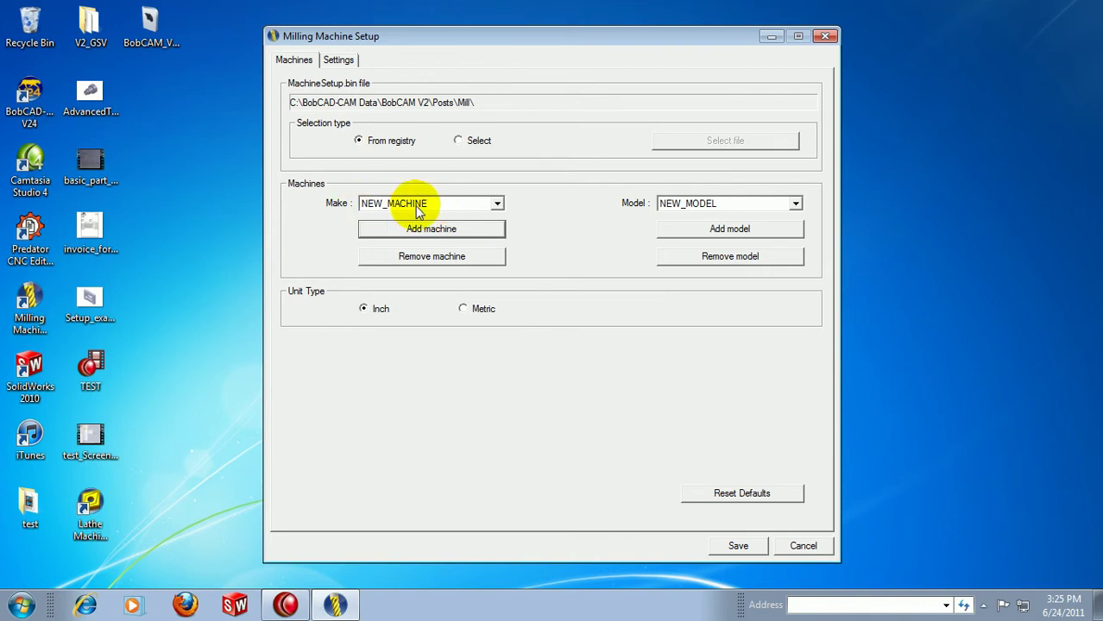
left_click(723, 207)
left_click(723, 207)
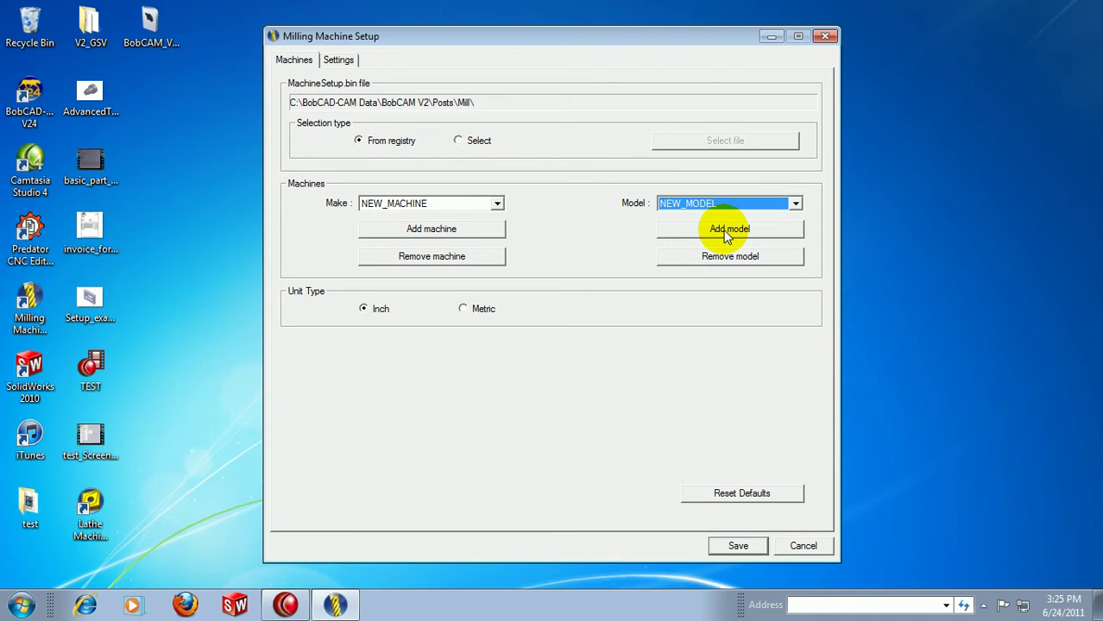
left_click(727, 233)
left_click(789, 205)
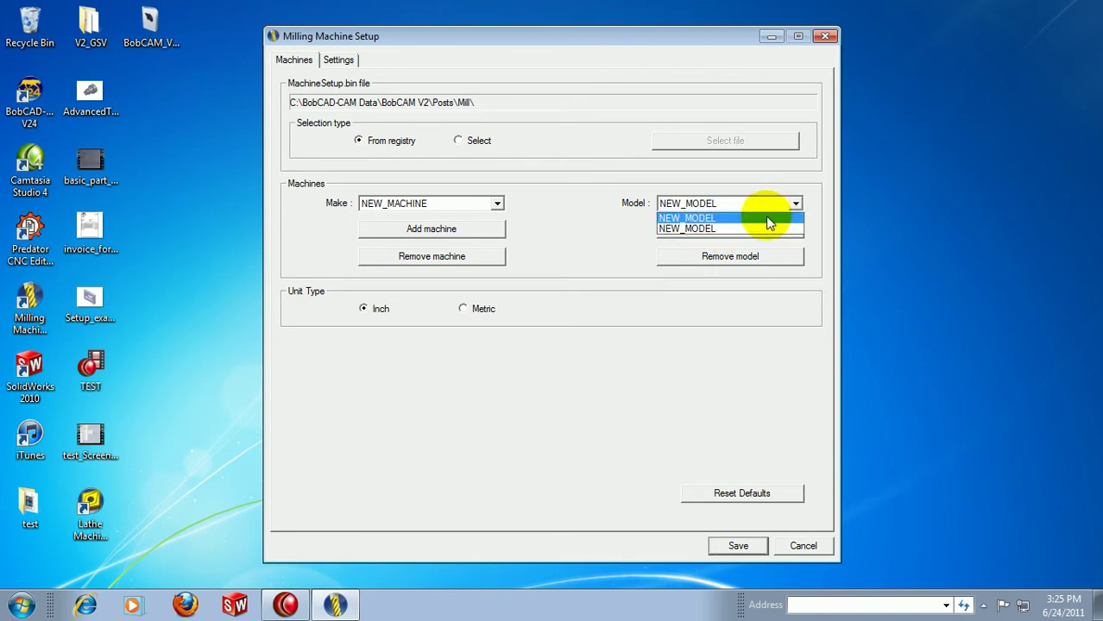
left_click(745, 207)
left_click(497, 204)
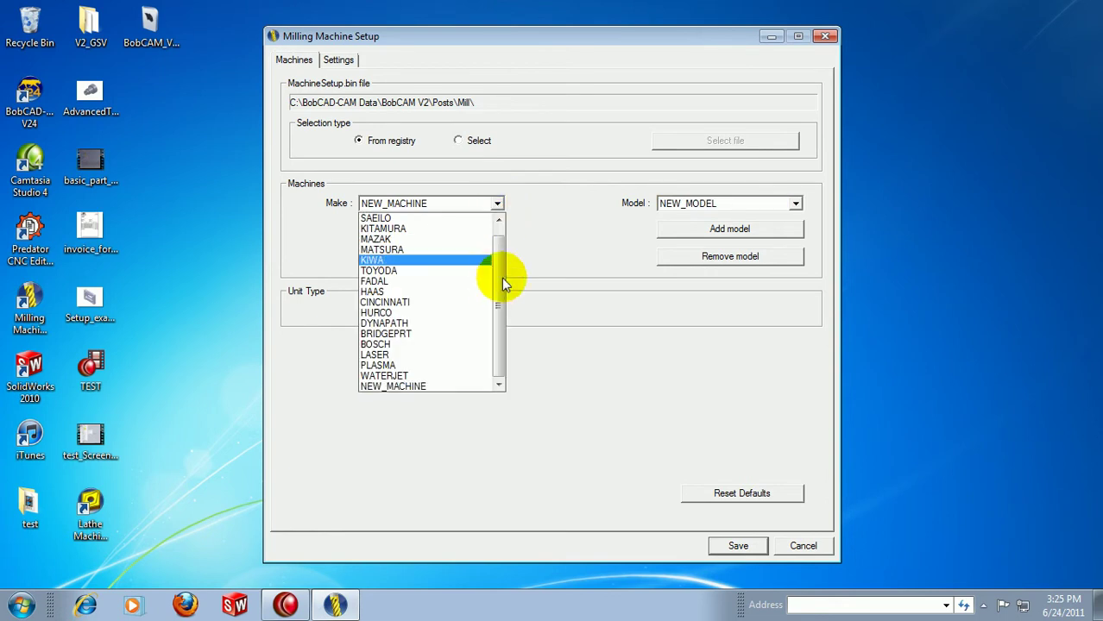
Starting from MORI, remove every predefined machine make one after another.
left_click_drag(496, 310, 513, 275)
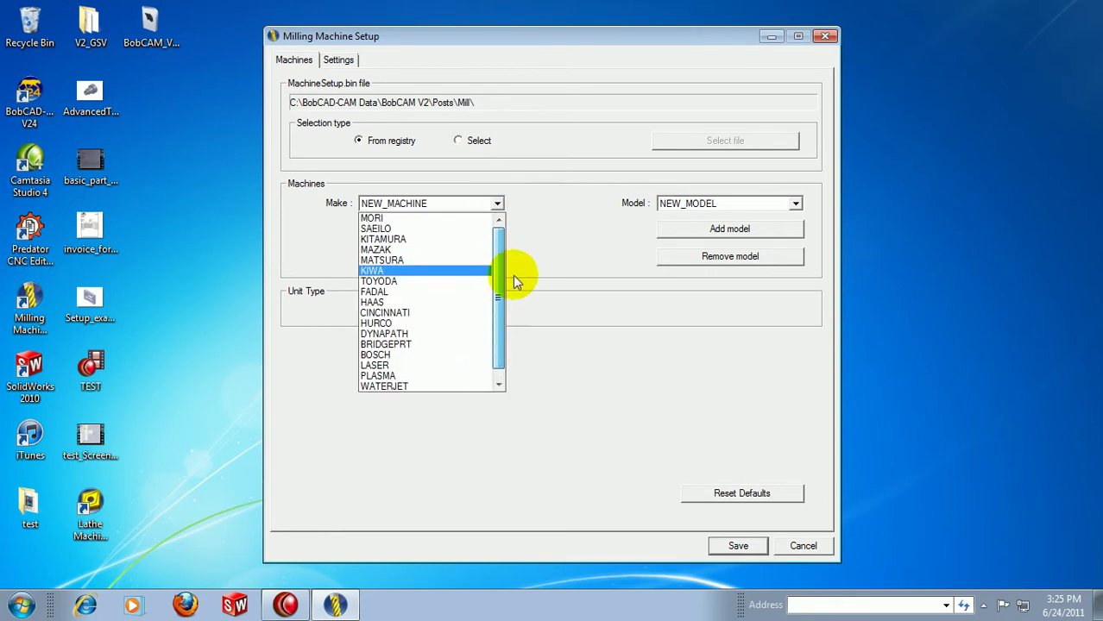
left_click(424, 217)
left_click(438, 259)
left_click(436, 258)
left_click(434, 259)
left_click(436, 259)
left_click(437, 259)
left_click(437, 259)
left_click(436, 259)
left_click(436, 259)
left_click(436, 258)
left_click(437, 259)
left_click(437, 259)
left_click(437, 259)
left_click(437, 259)
Check that only NEW_MACHINE remains in the Make list, with its NEW_MODEL models.
left_click(466, 207)
left_click(475, 207)
left_click(679, 204)
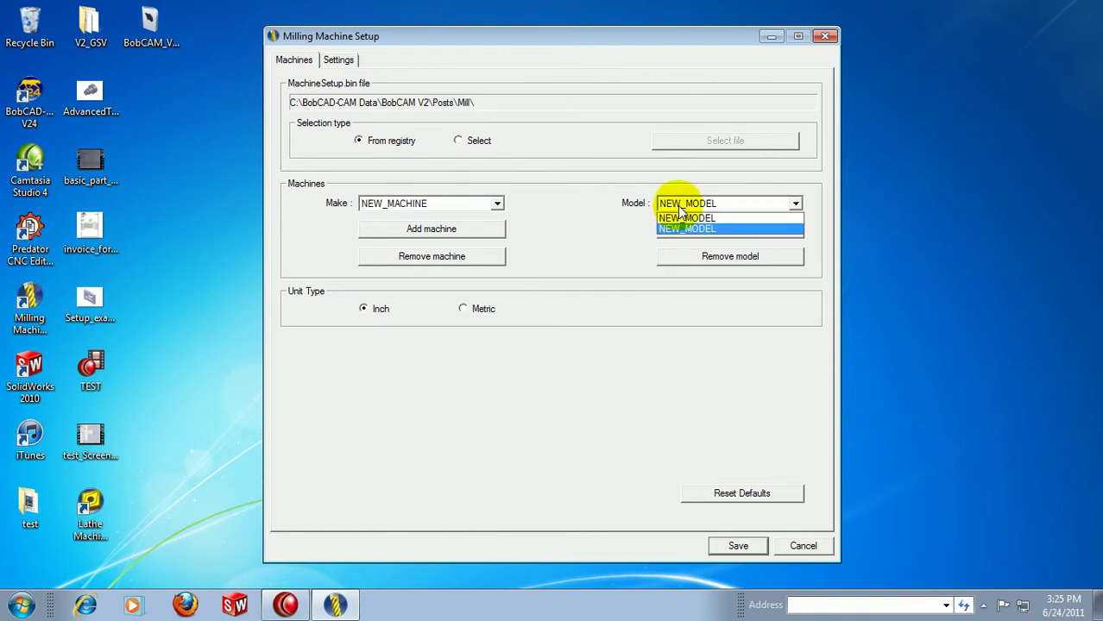
left_click(680, 214)
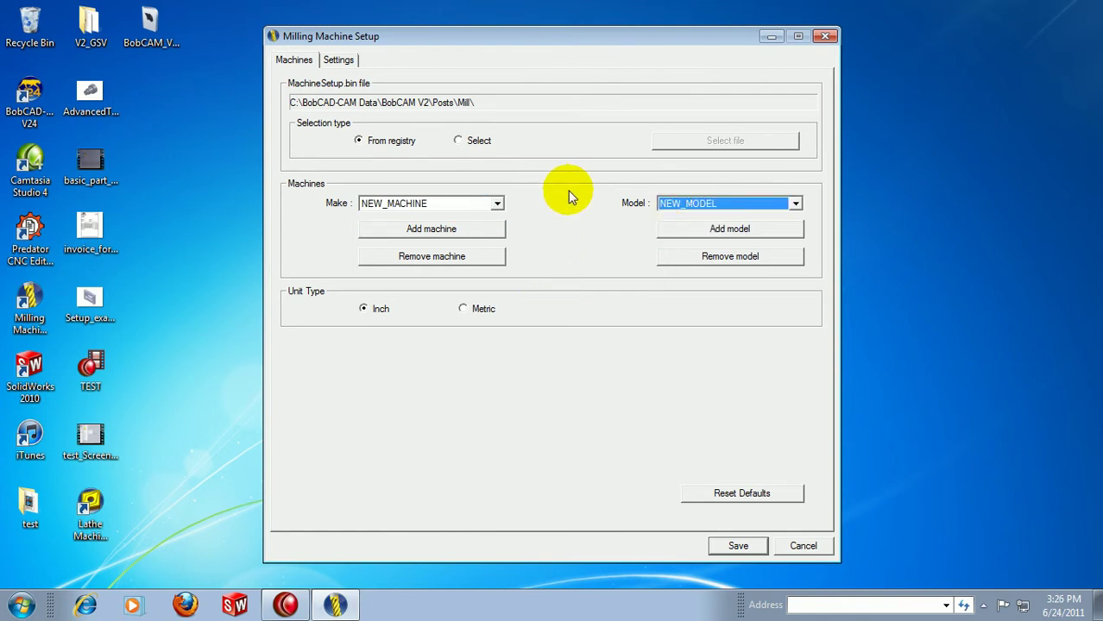
On the Settings page, enter Haas as the make name and VF1 as the model name.
left_click(342, 60)
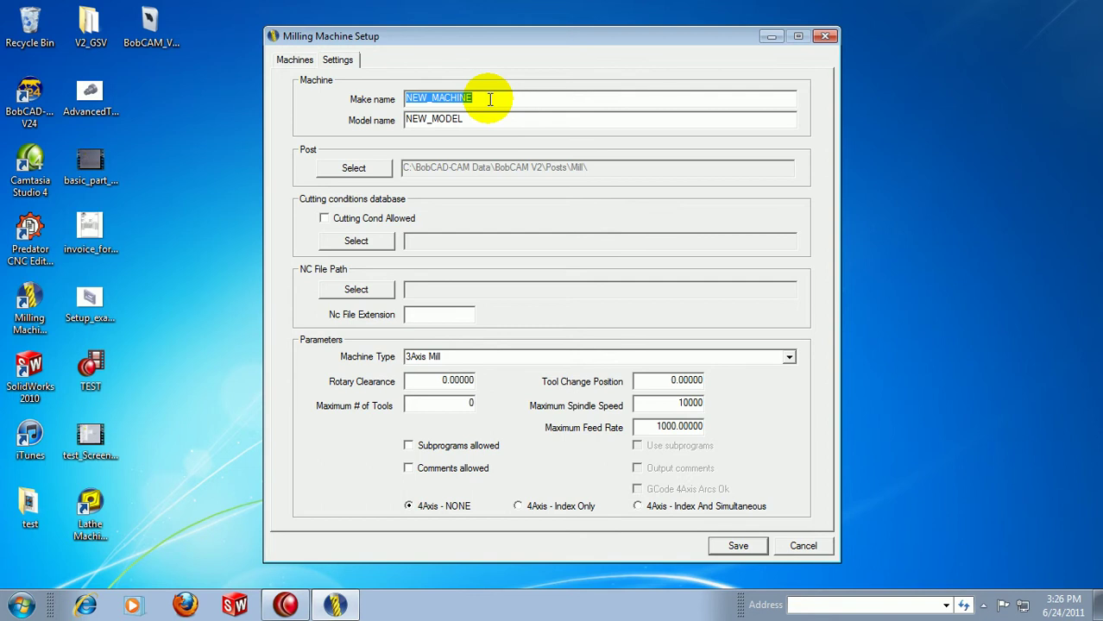
type("Haas")
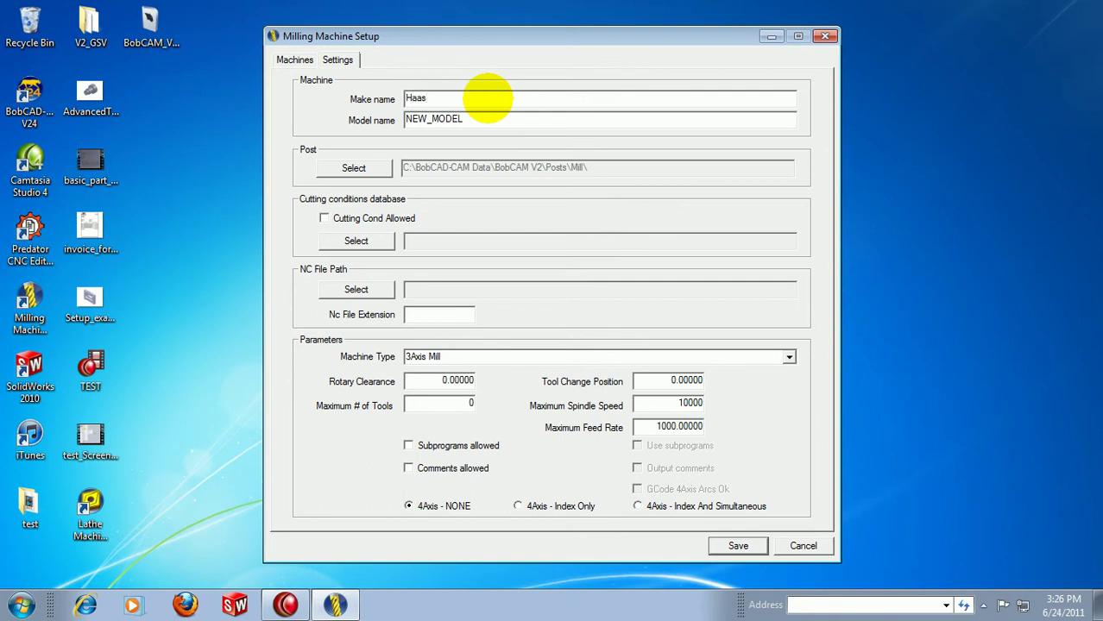
key("Tab")
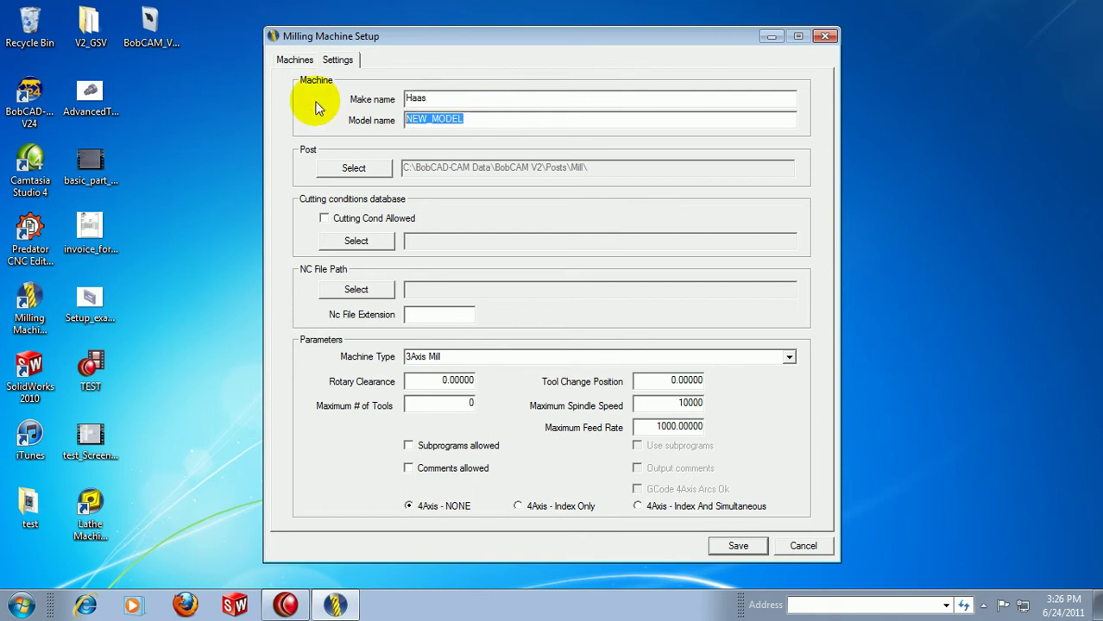
type("VF1")
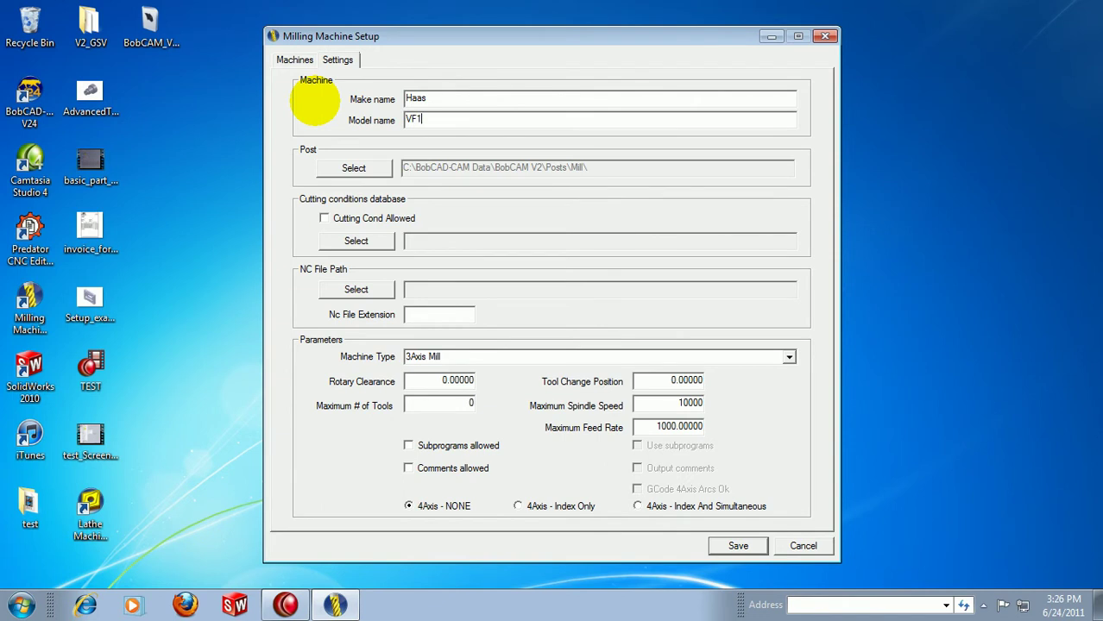
Select HaasVF.MillPst from the Mill posts folder as the machine's post processor.
left_click(370, 168)
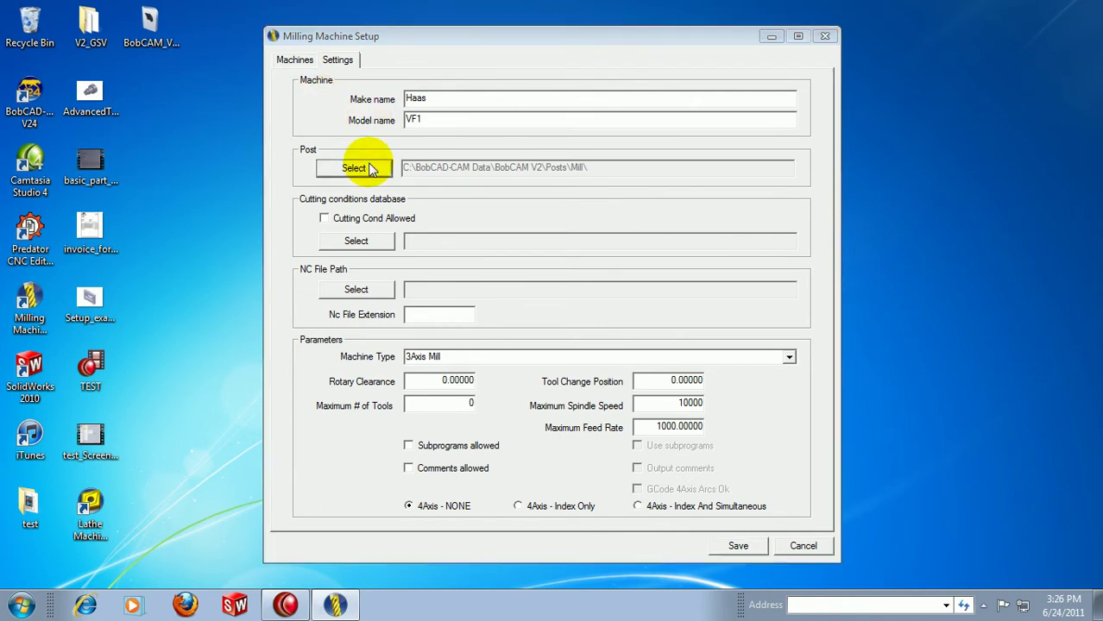
left_click(465, 285)
key("Down")
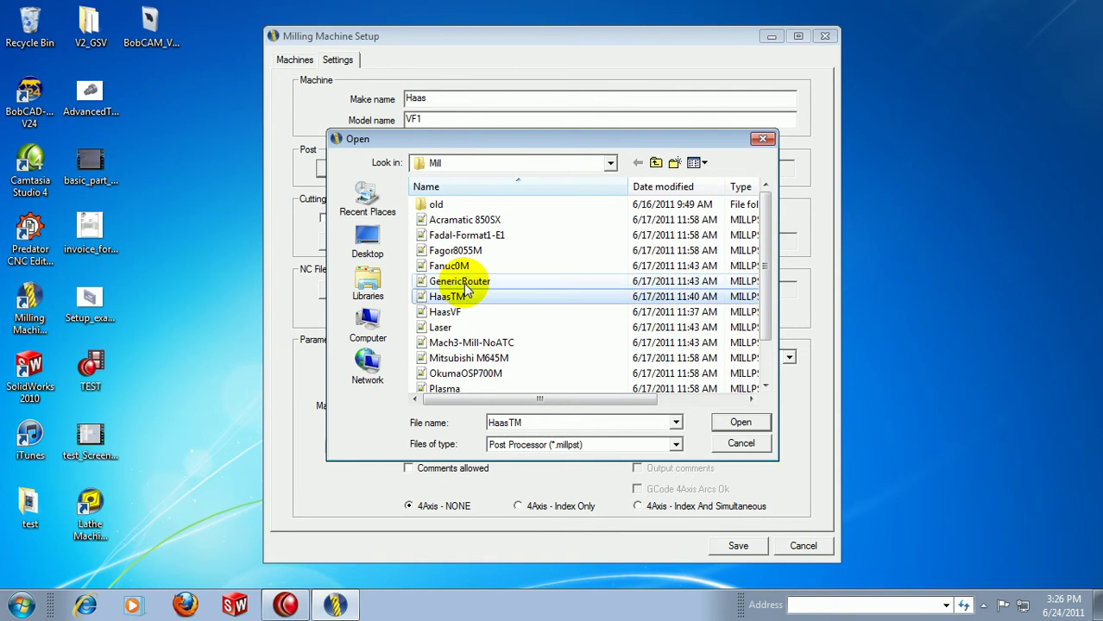
key("Down")
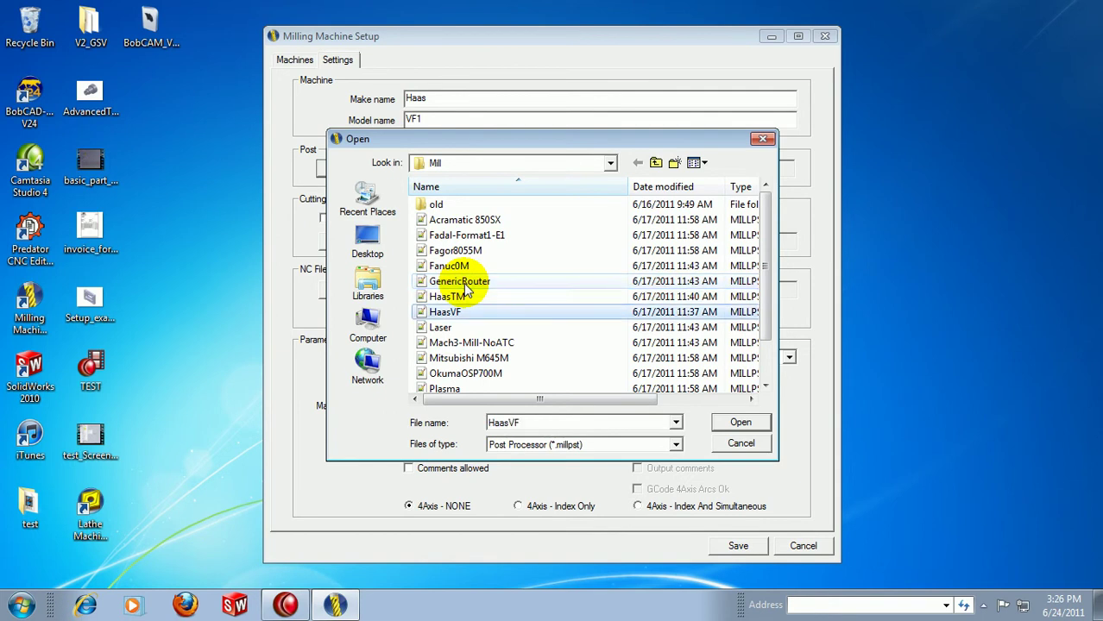
left_click(743, 422)
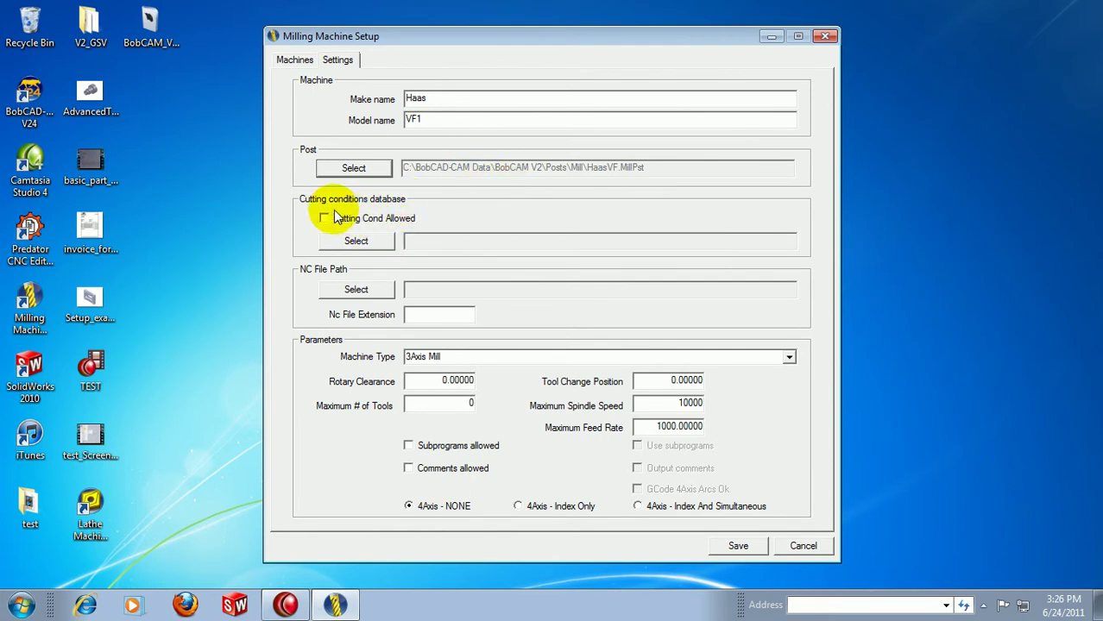
Set the NC File Path to My Documents under Libraries > Documents.
left_click(364, 292)
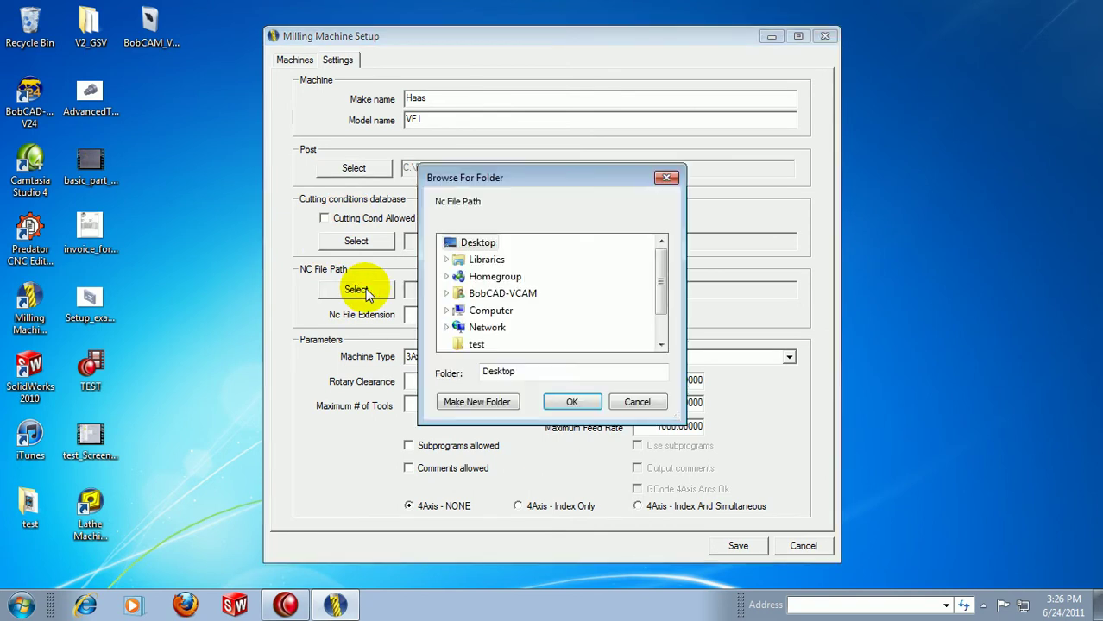
left_click_drag(523, 178, 600, 175)
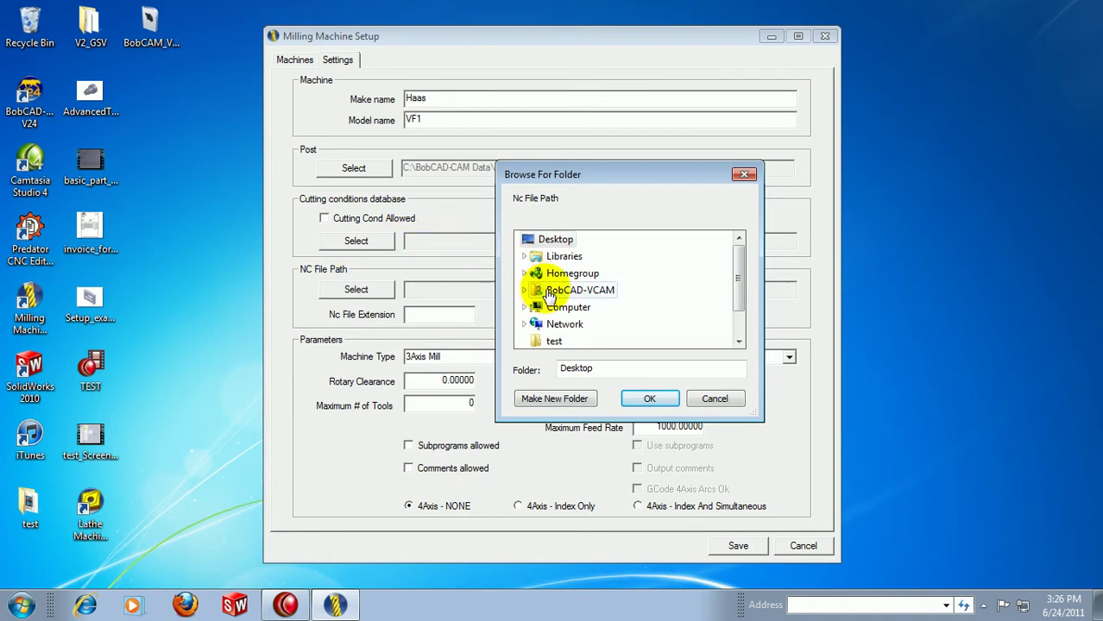
mouse_move(740, 278)
left_mouse_down()
mouse_move(739, 296)
mouse_move(742, 282)
left_mouse_up()
left_click(525, 258)
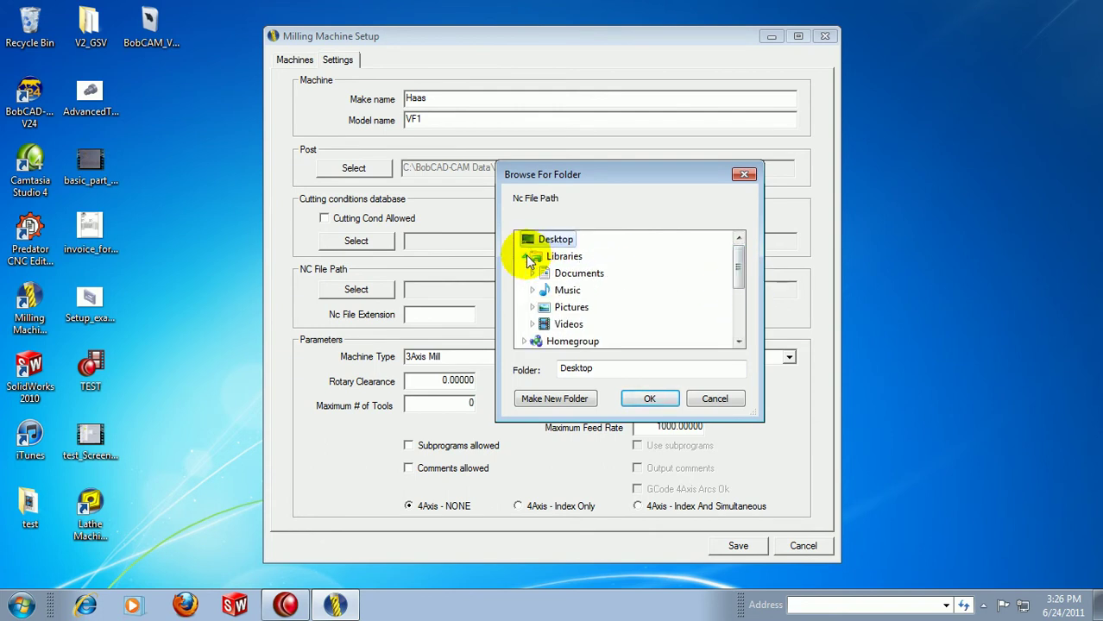
left_click(532, 274)
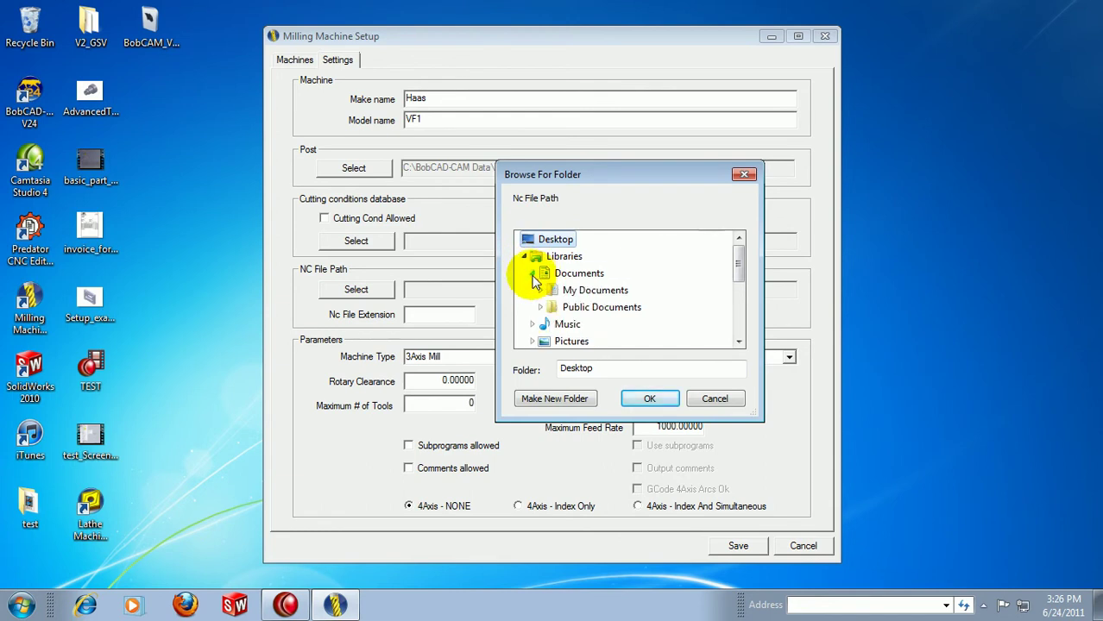
double_click(595, 290)
left_click(657, 400)
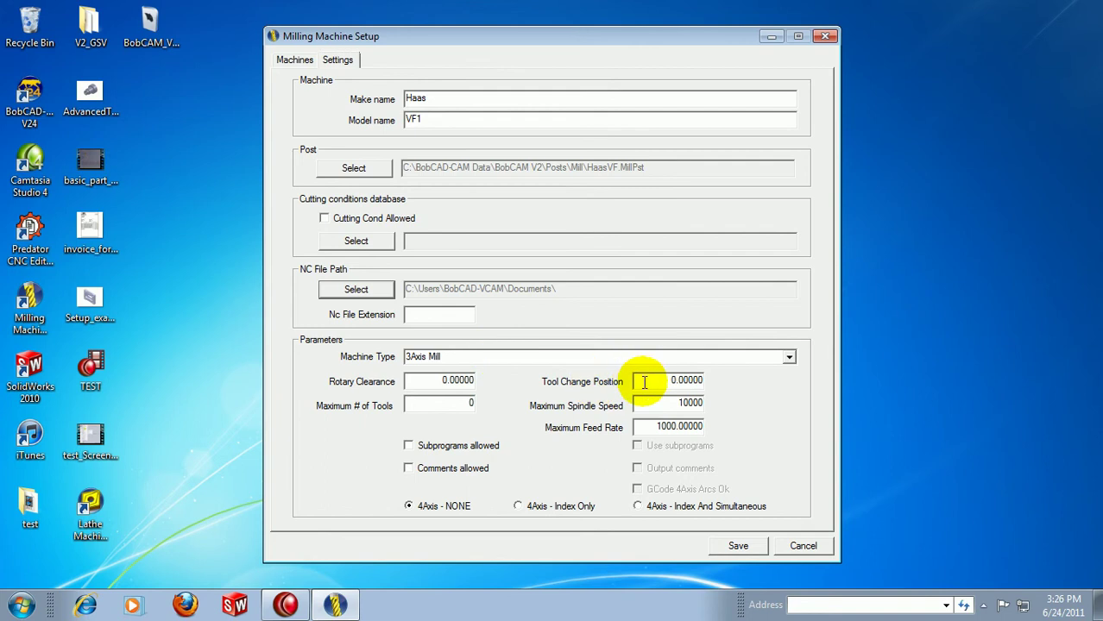
Enter 25000 for Maximum Spindle Speed and 500 for Maximum Feed Rate.
left_click(658, 407)
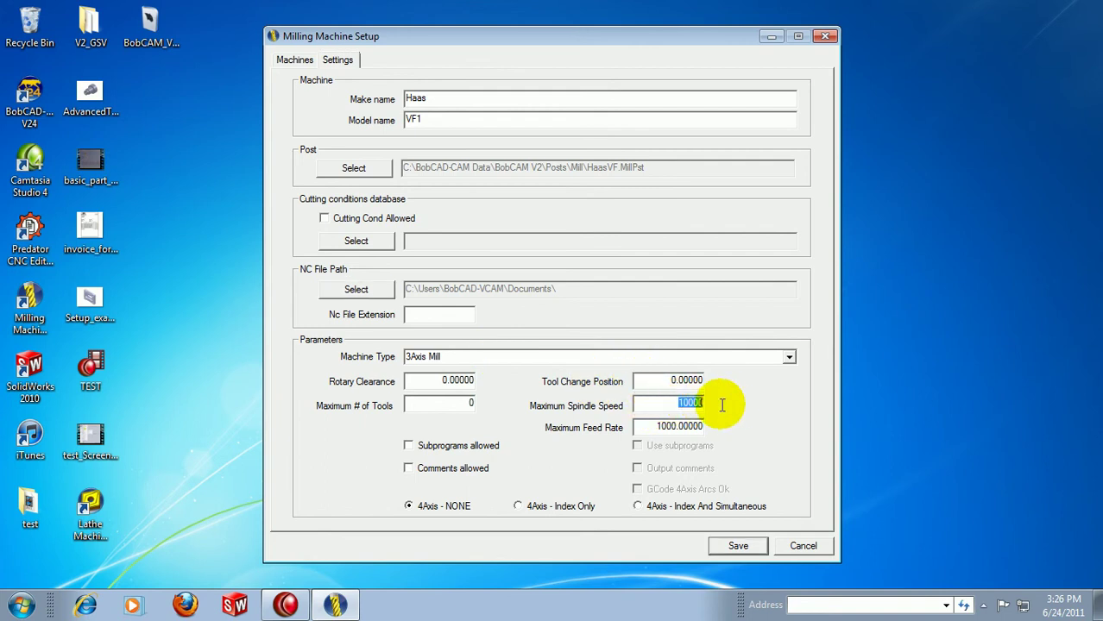
type("25")
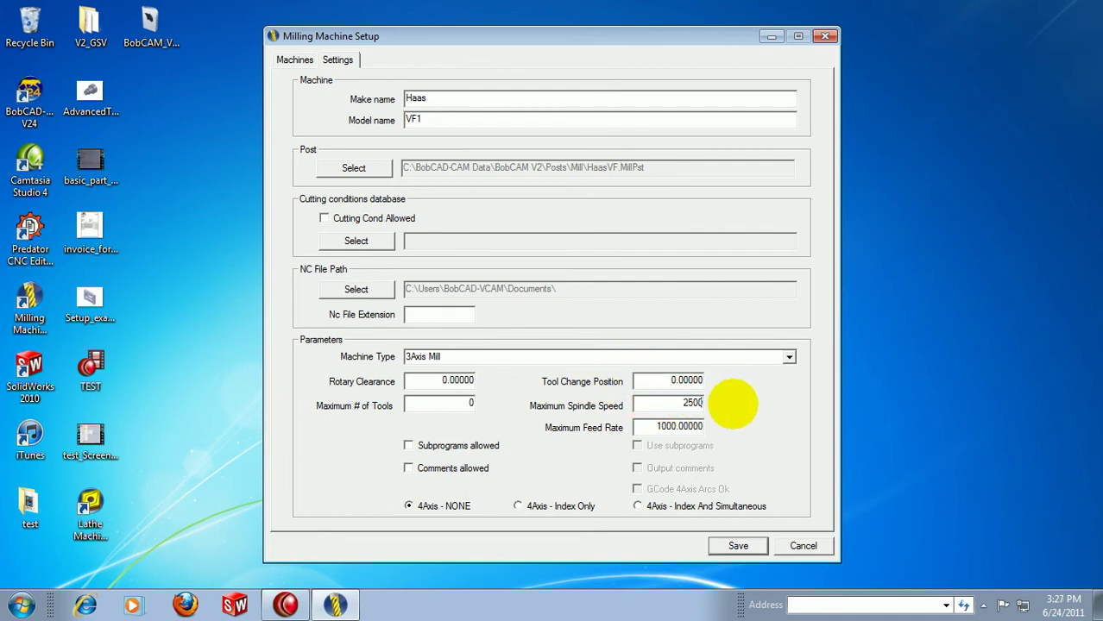
double_click(664, 427)
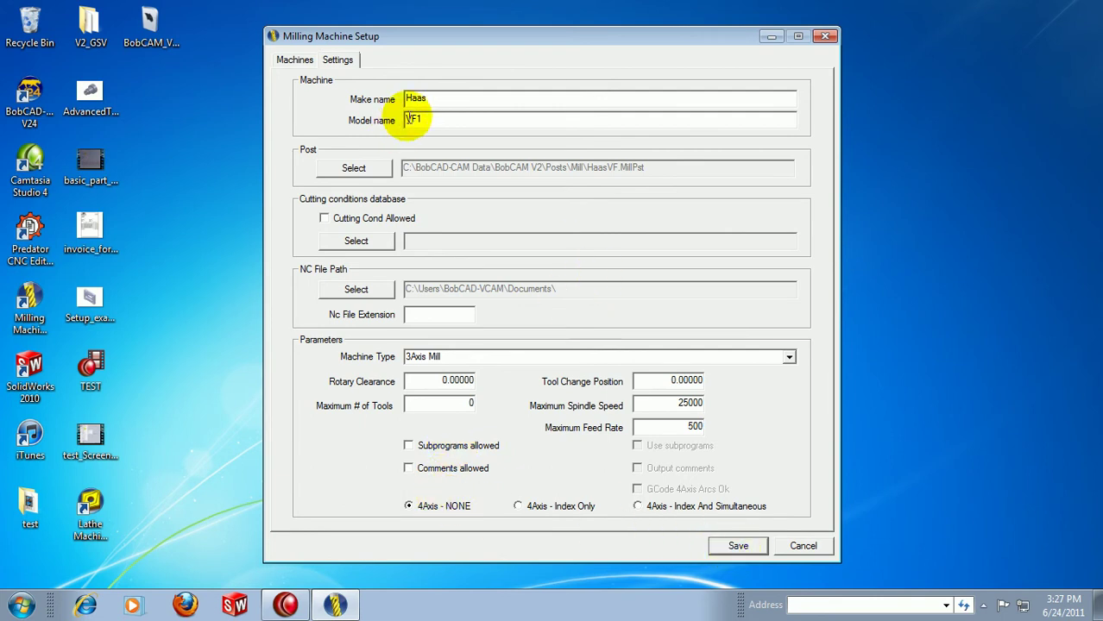
Set up the second Haas model as Mini Mill with 15000 spindle speed and 500 feed rate.
left_click(291, 62)
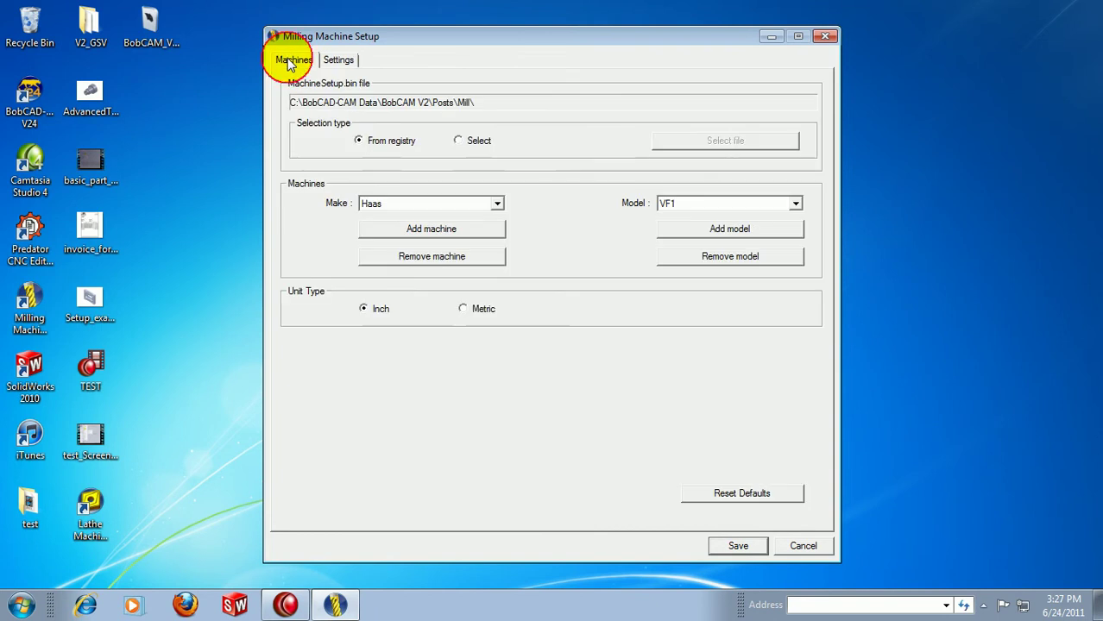
left_click(705, 204)
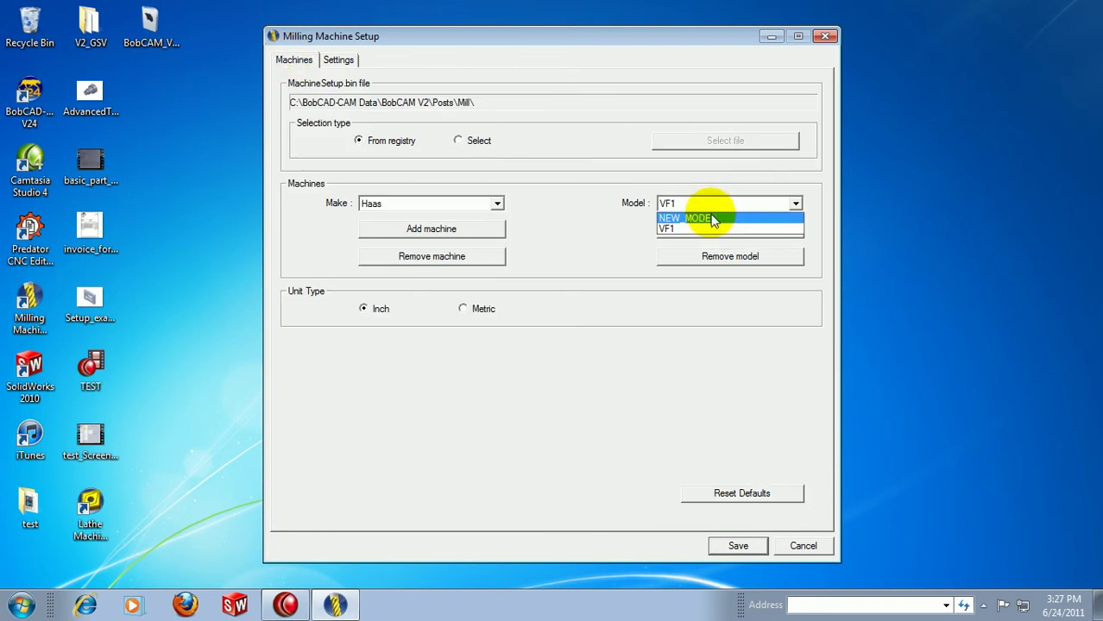
left_click(710, 218)
left_click(338, 60)
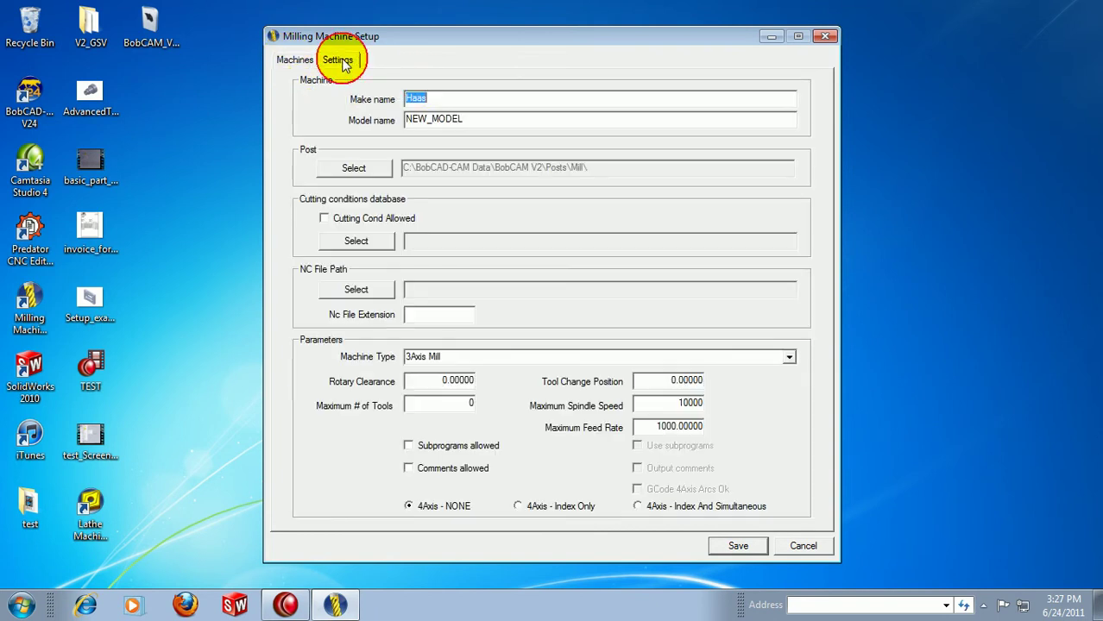
key("Tab")
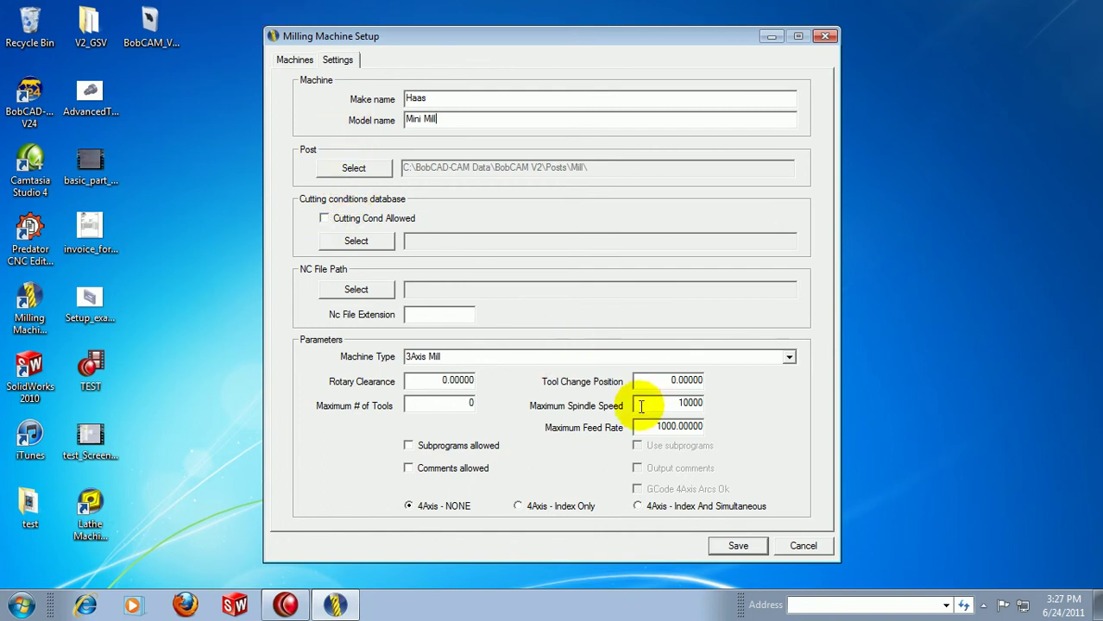
double_click(672, 404)
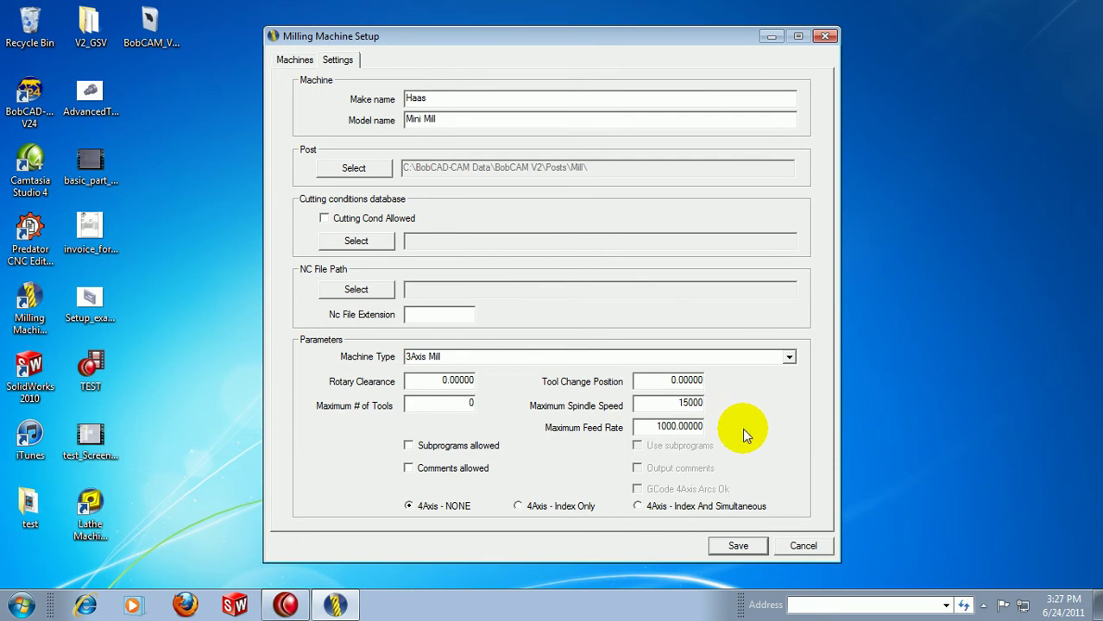
double_click(648, 426)
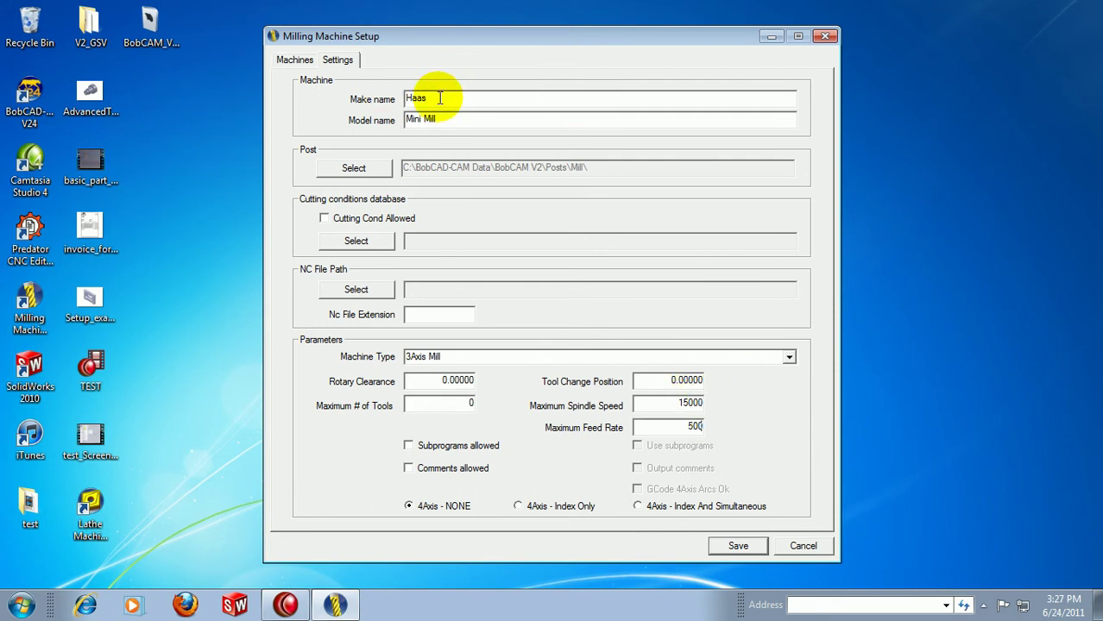
Assign the HaasVF post processor to the Mini Mill and save the machine.
left_click(356, 168)
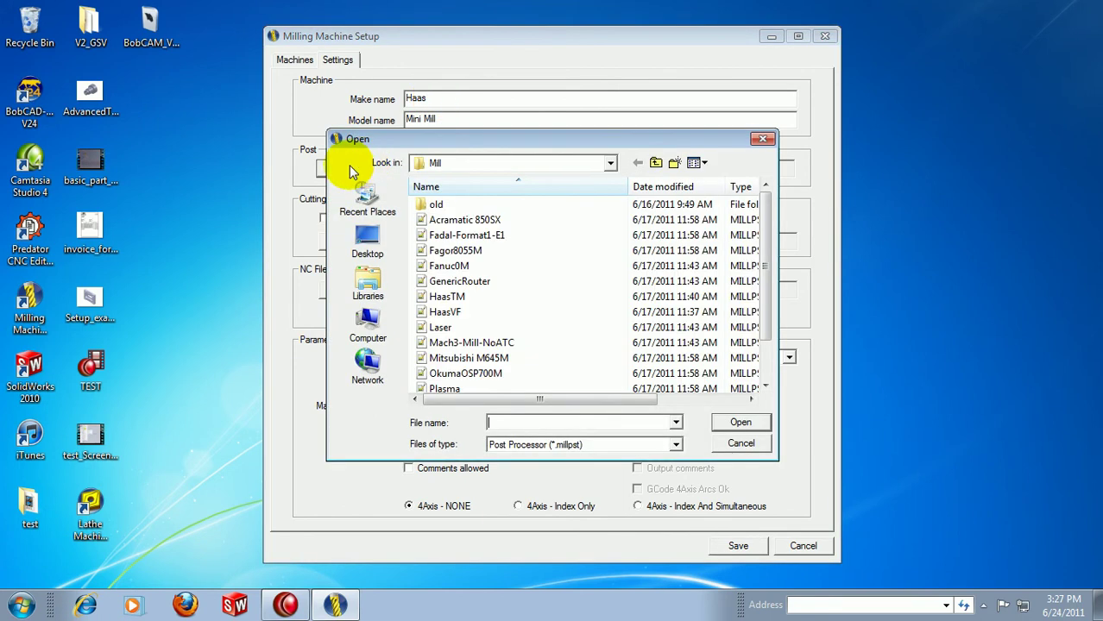
left_click(447, 312)
left_click(741, 422)
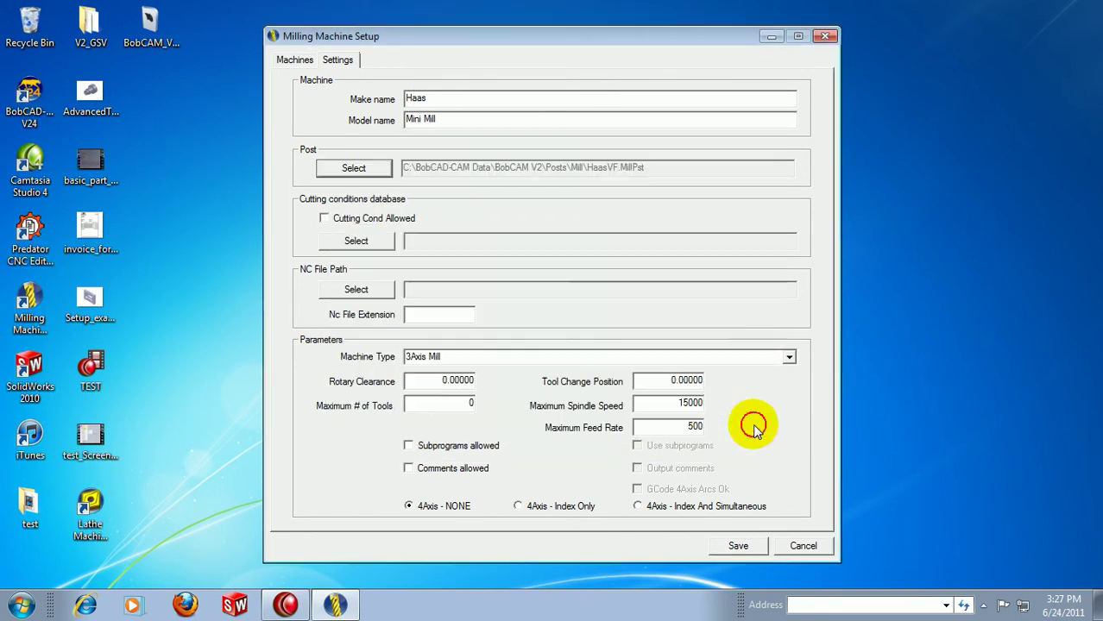
left_click(738, 546)
Close Milling Machine Setup, relaunch SolidWorks and create a new blank Part document.
left_click(825, 38)
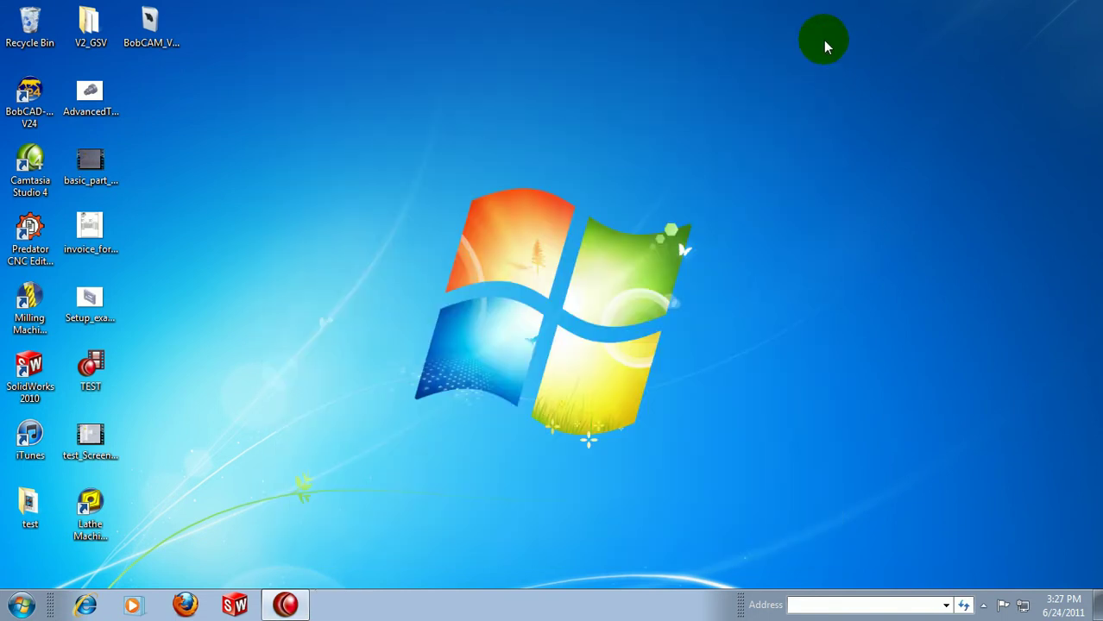
left_click(241, 604)
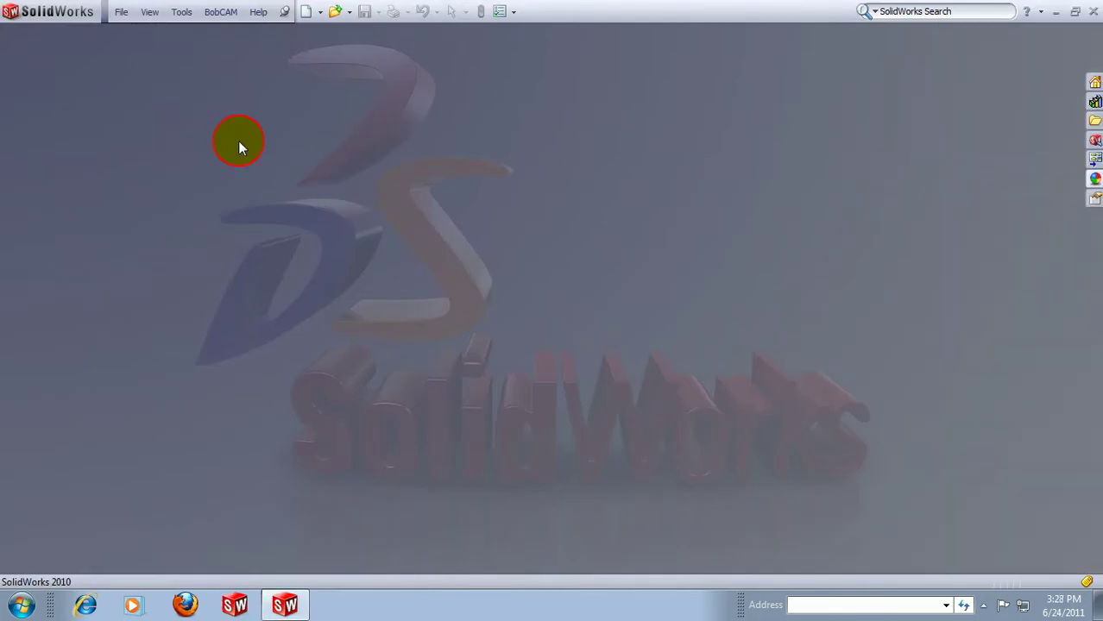
left_click(132, 16)
left_click(130, 32)
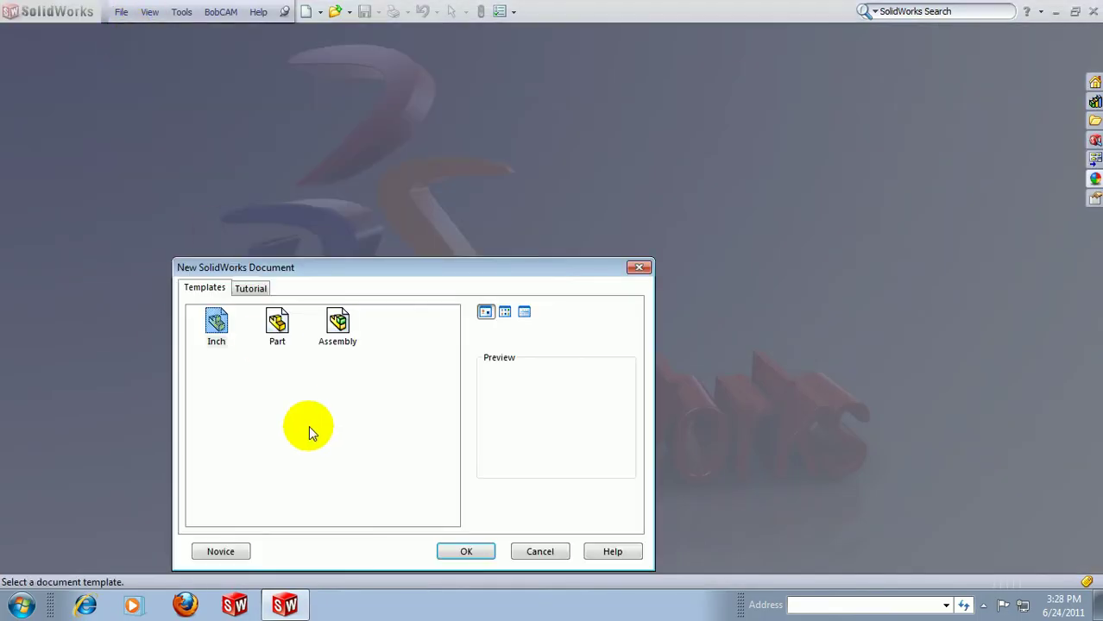
left_click(467, 552)
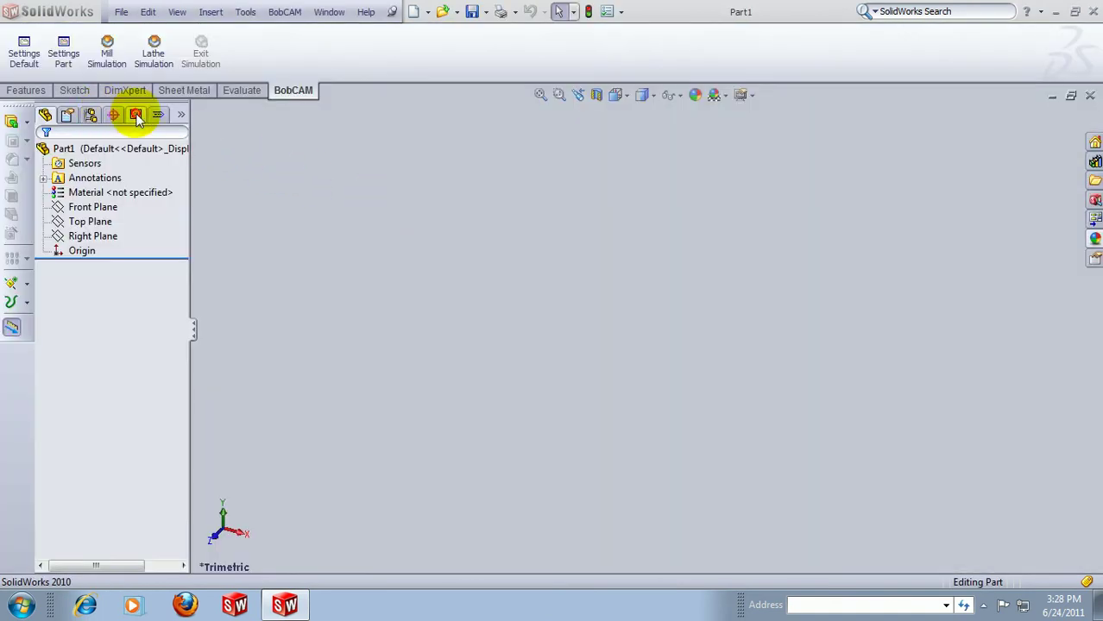
Open the current settings for Milling Tools under CAM Part and choose the Haas VF1 model.
left_click(135, 116)
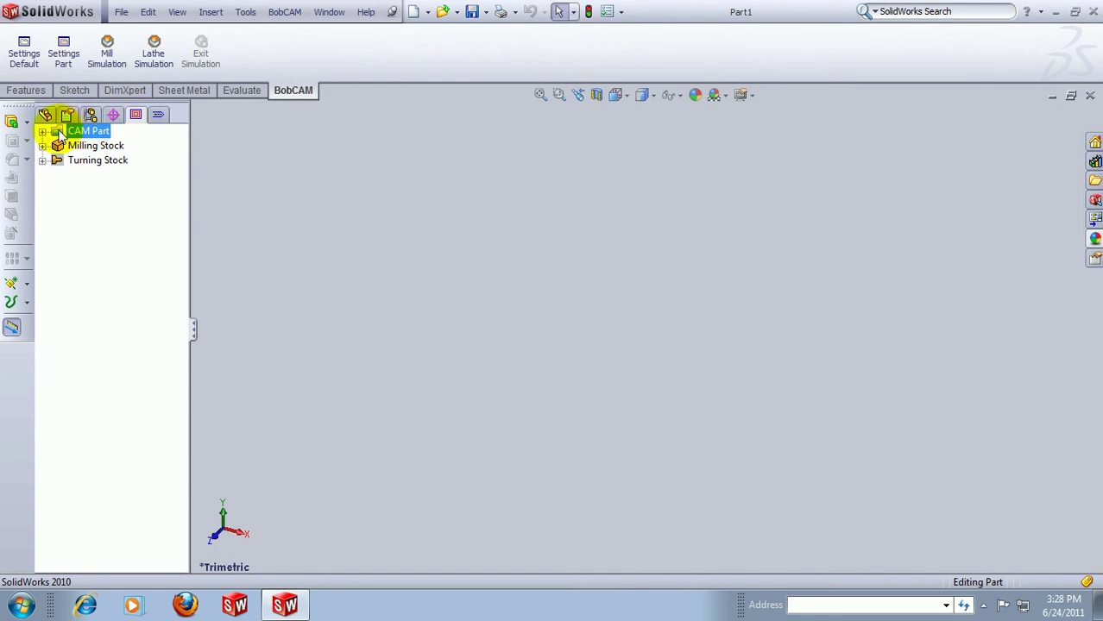
left_click(42, 131)
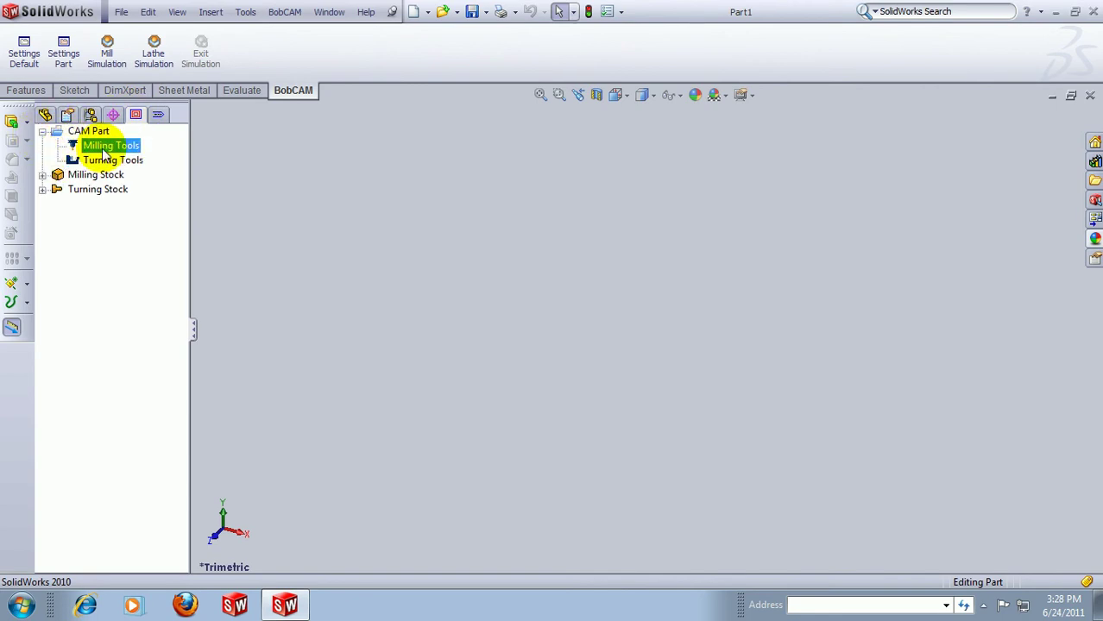
right_click(105, 151)
left_click(179, 268)
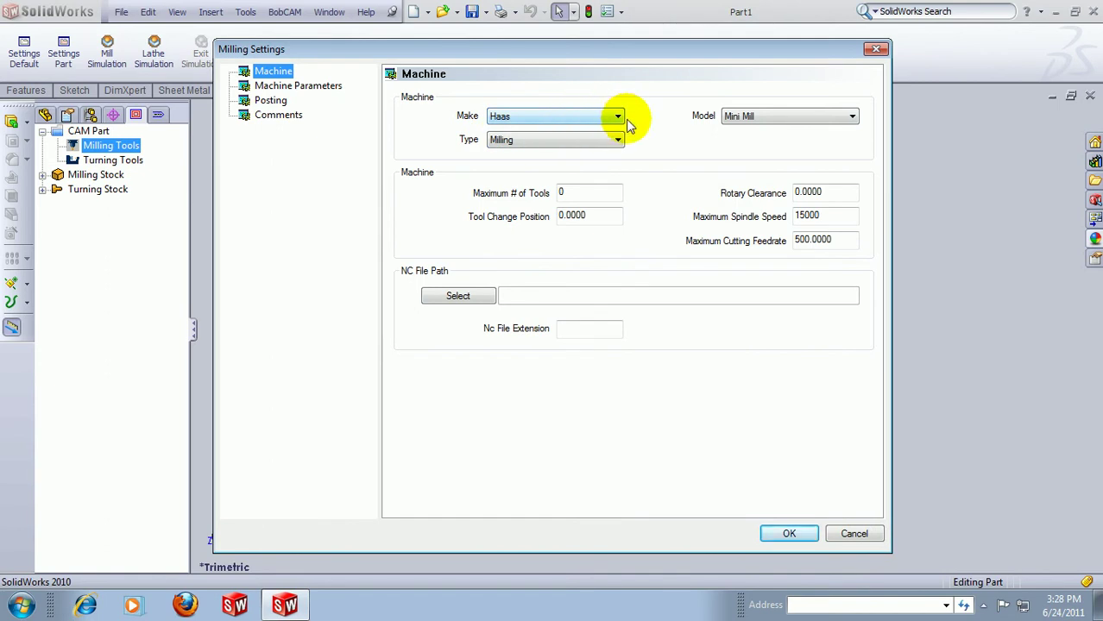
left_click(768, 120)
left_click(771, 141)
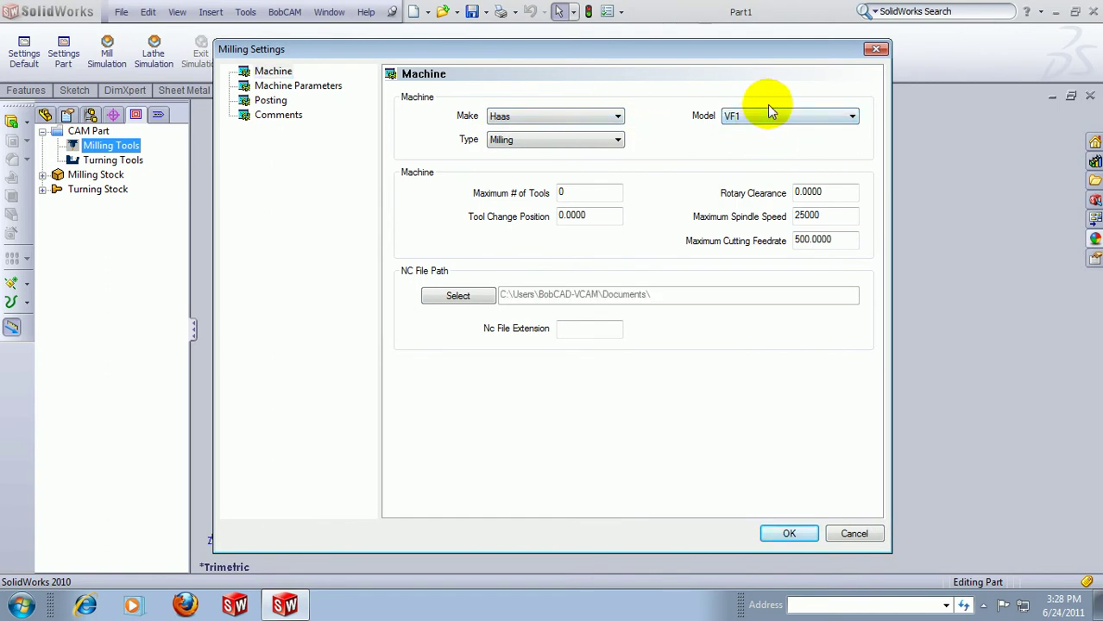
Check the VF1 posting settings, revert to Mini Mill, accept, and show Milling Stock's HaasVF.MillPst entry.
left_click(263, 101)
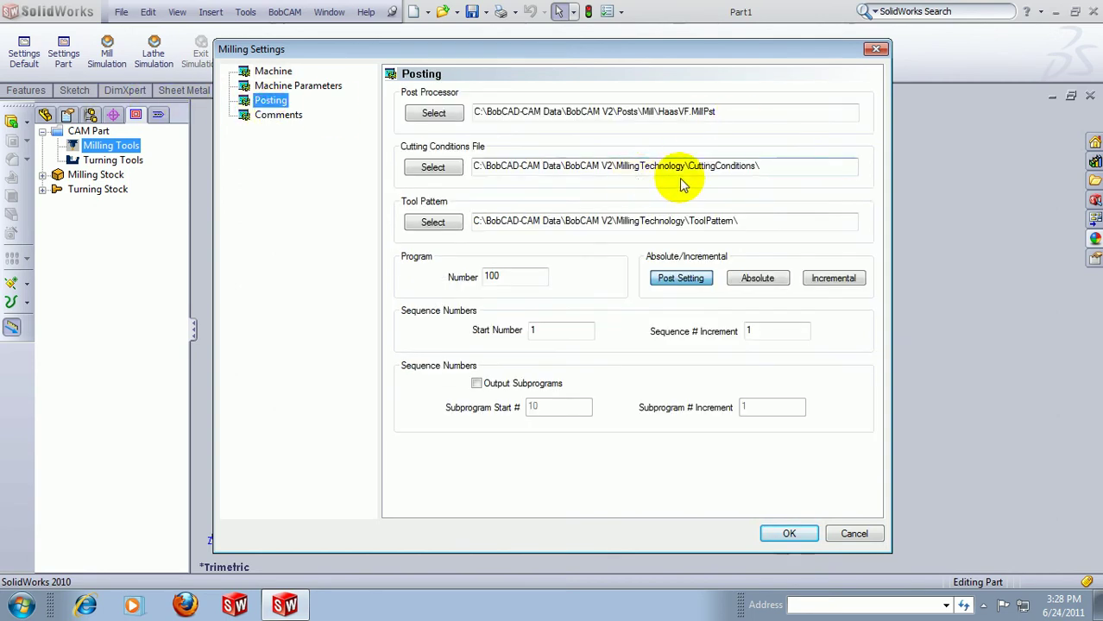
left_click(270, 71)
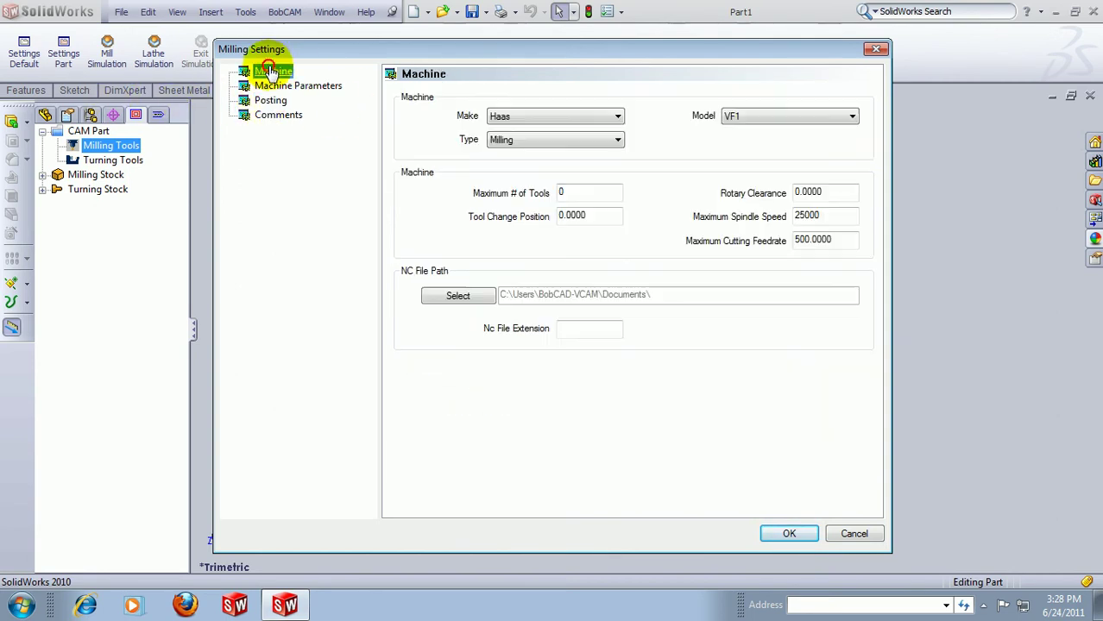
left_click(759, 121)
left_click(755, 138)
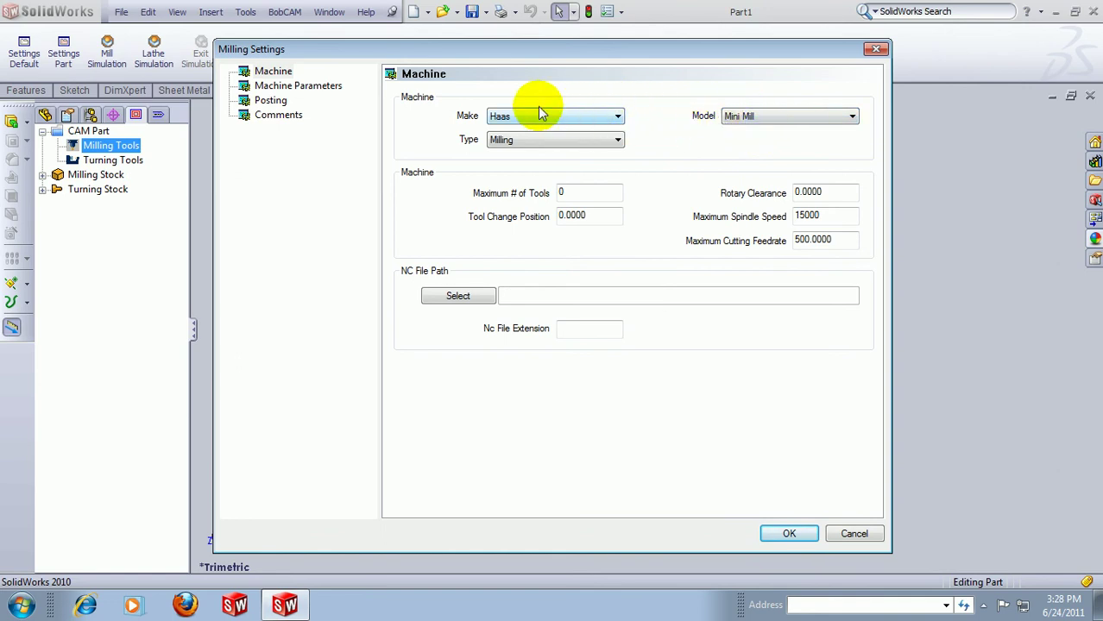
left_click(785, 534)
left_click(43, 175)
left_click(114, 218)
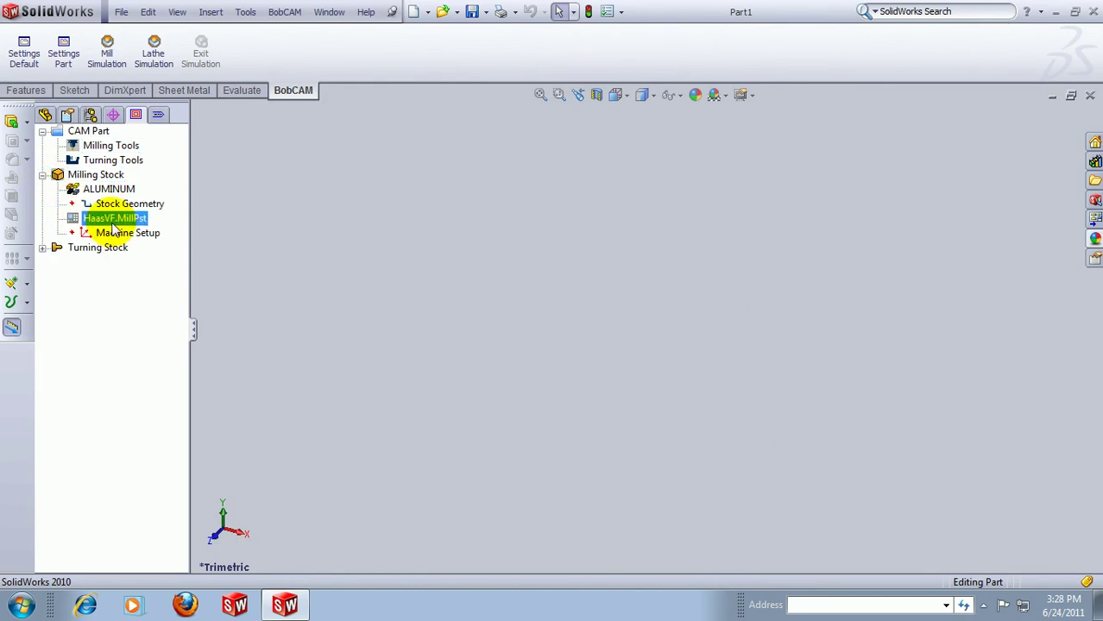
Inspect Milling Stock's Machine Setup and Turning Stock's Fanuc0T.LathePst and Stock Geometry entries.
left_click(114, 232)
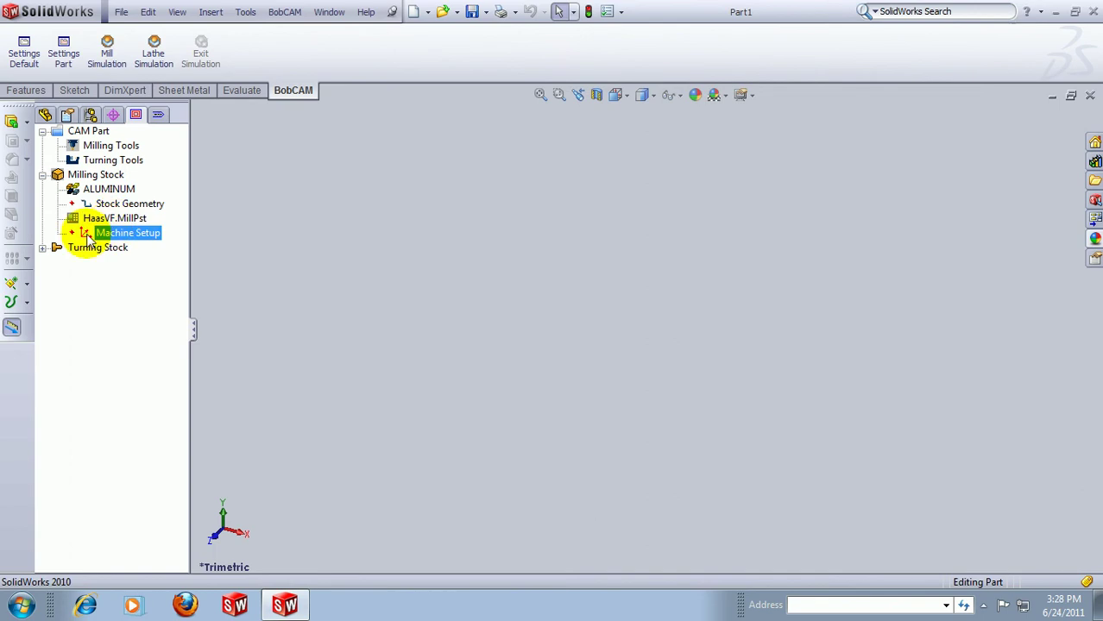
left_click(41, 248)
left_click(120, 292)
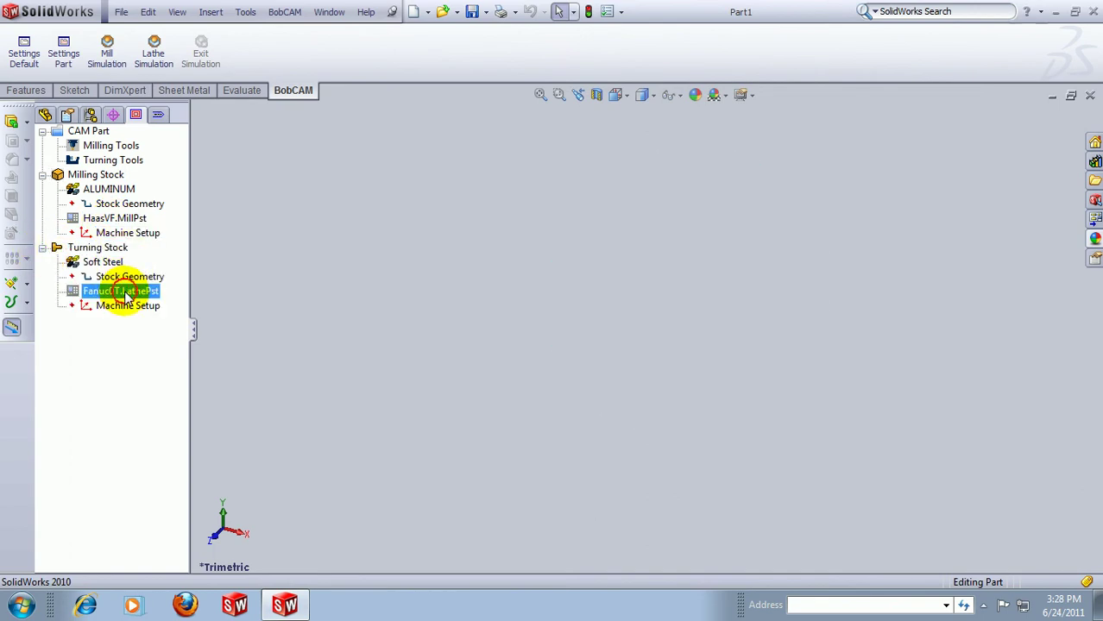
left_click(130, 277)
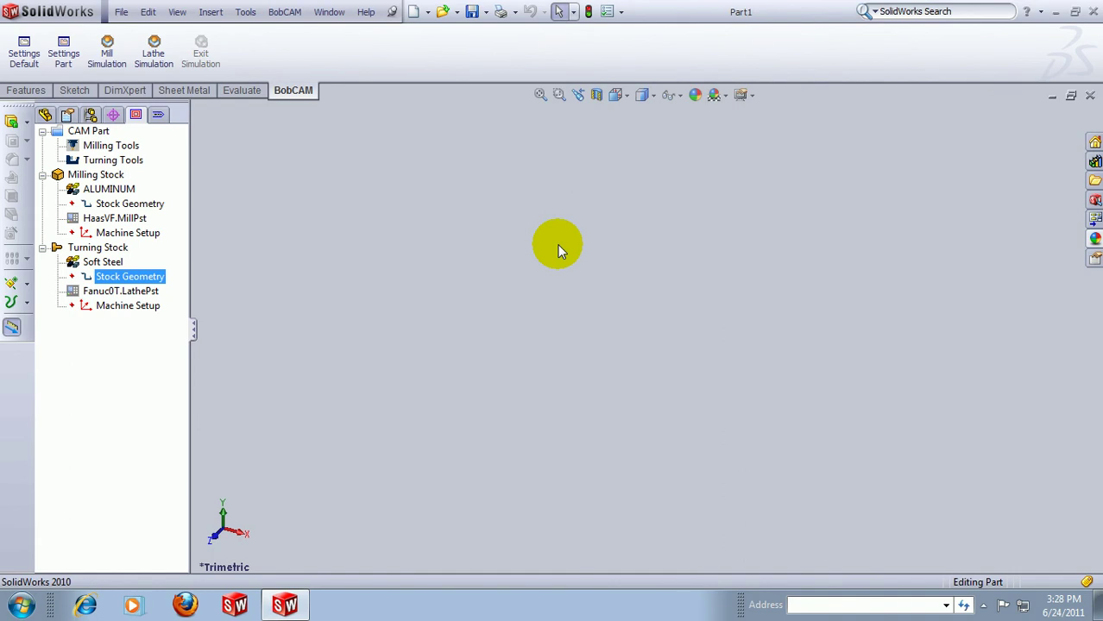
Reassign the HaasVF post processor file to the milling stock's HaasVF.MillPst entry.
left_click(117, 218)
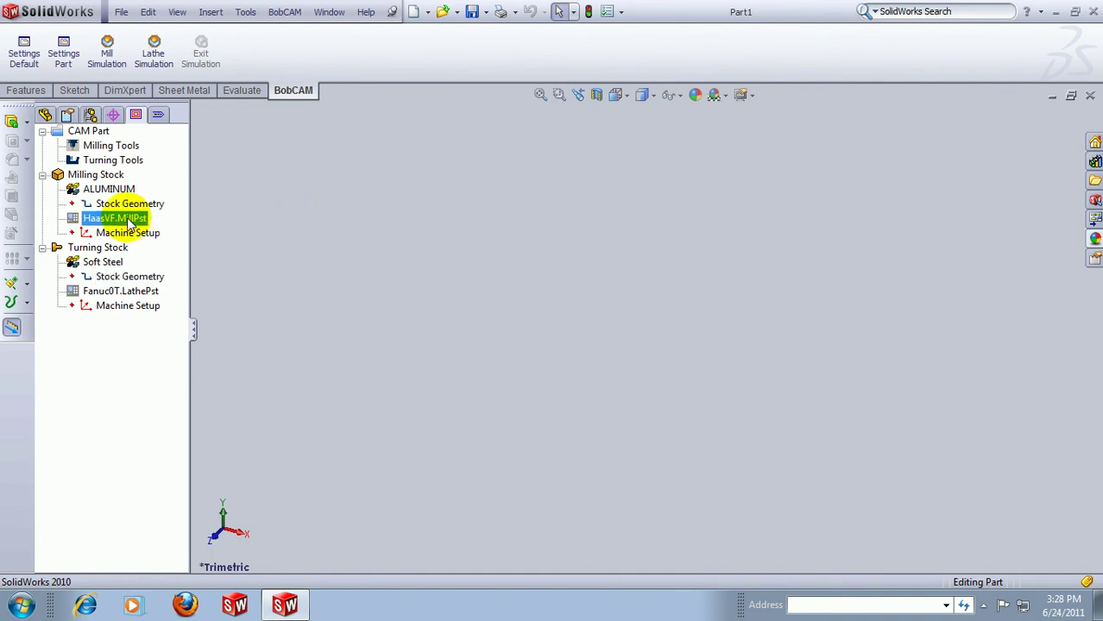
right_click(126, 221)
left_click(163, 231)
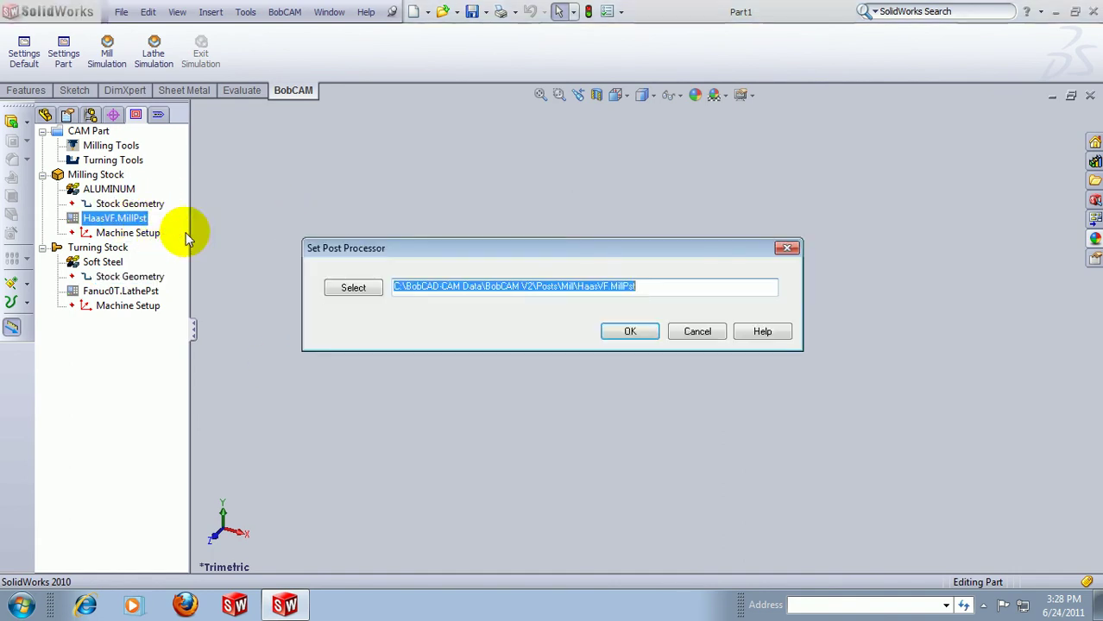
left_click(367, 288)
left_click(444, 312)
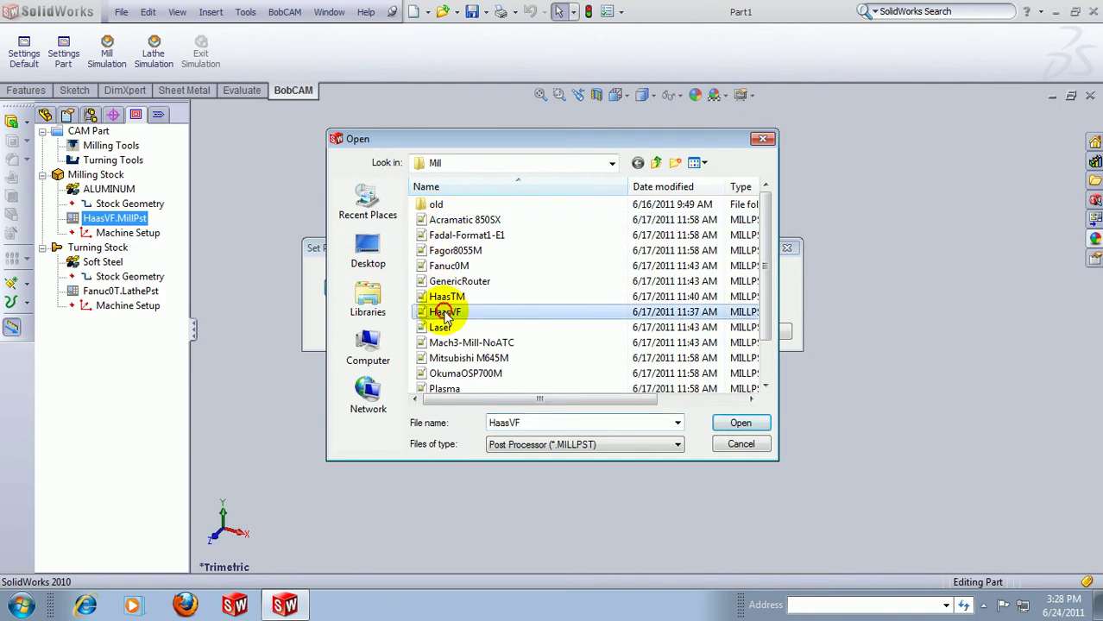
left_click(720, 419)
left_click(635, 332)
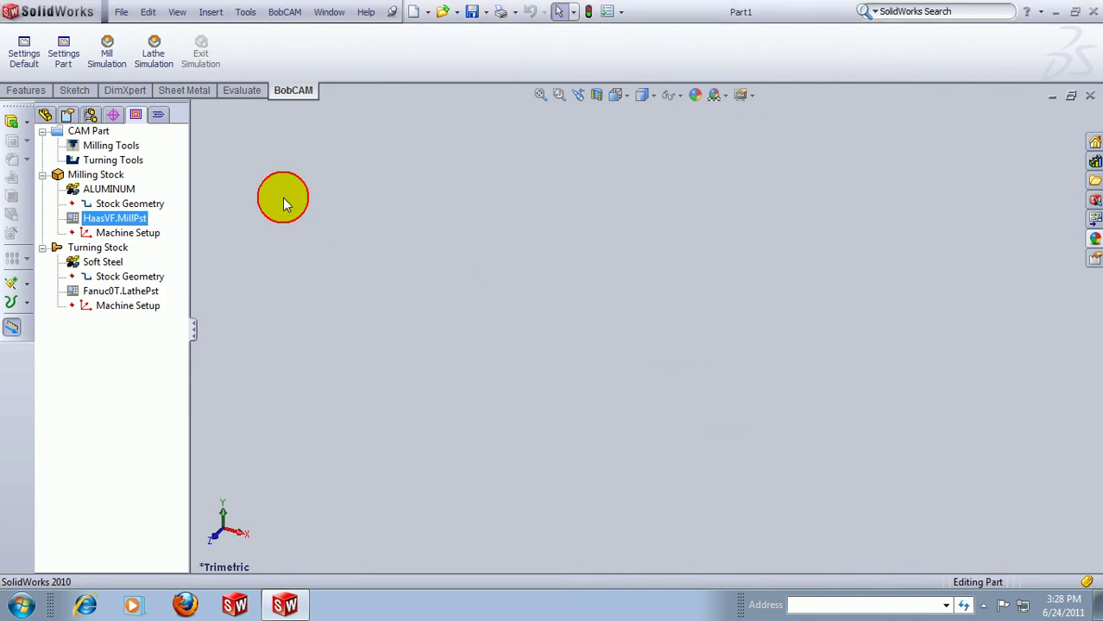
Accept the Milling Tools current settings unchanged, then close SolidWorks.
left_click(112, 146)
right_click(108, 145)
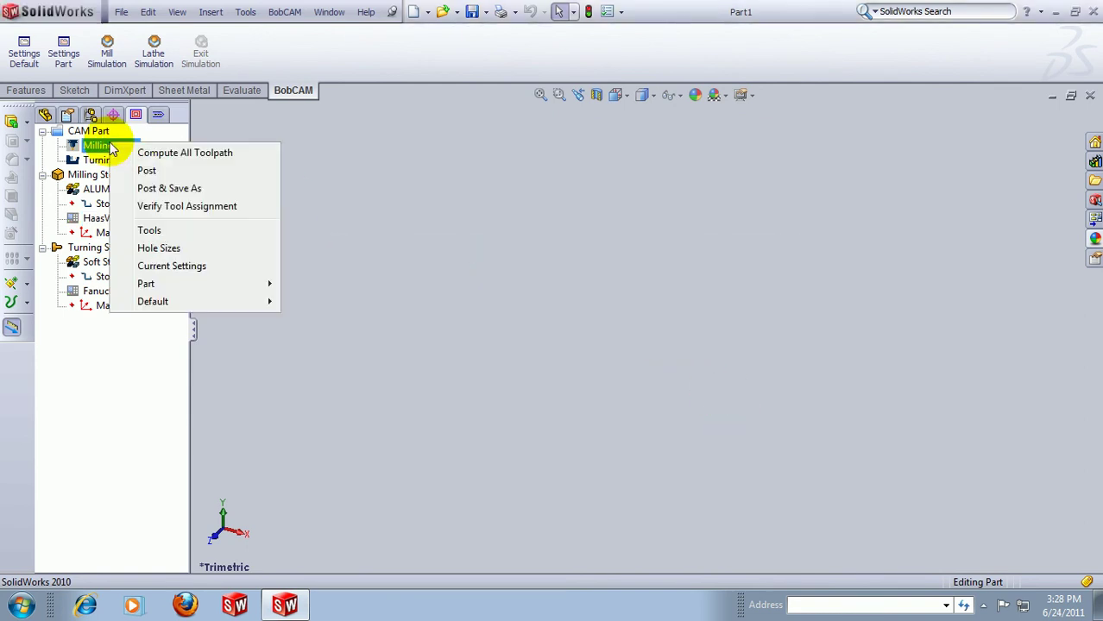
left_click(254, 267)
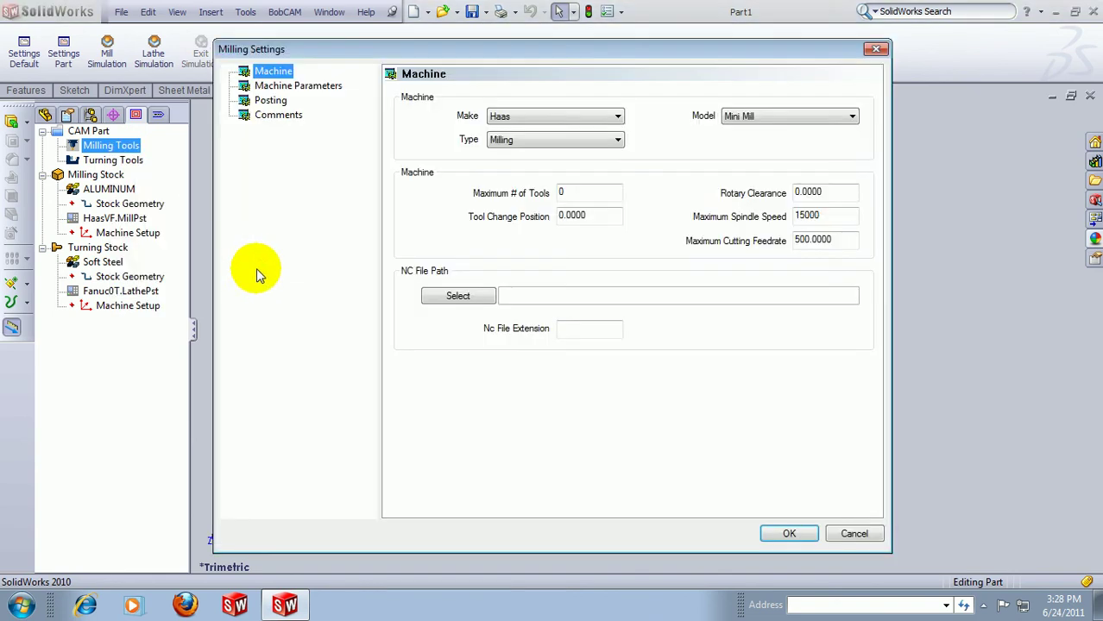
left_click(787, 531)
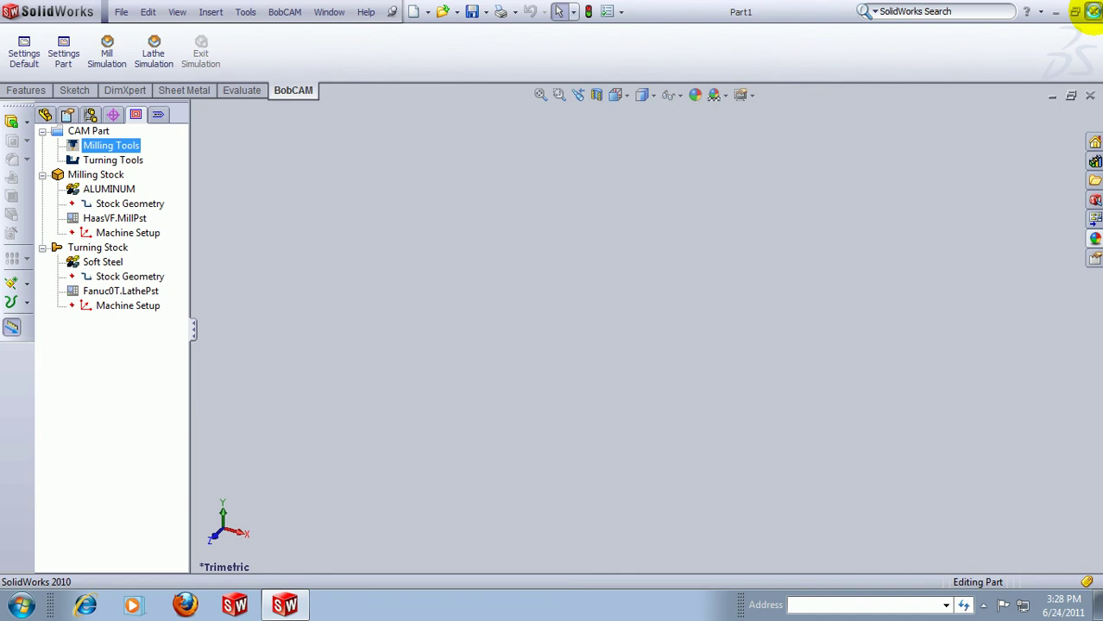
left_click(1091, 10)
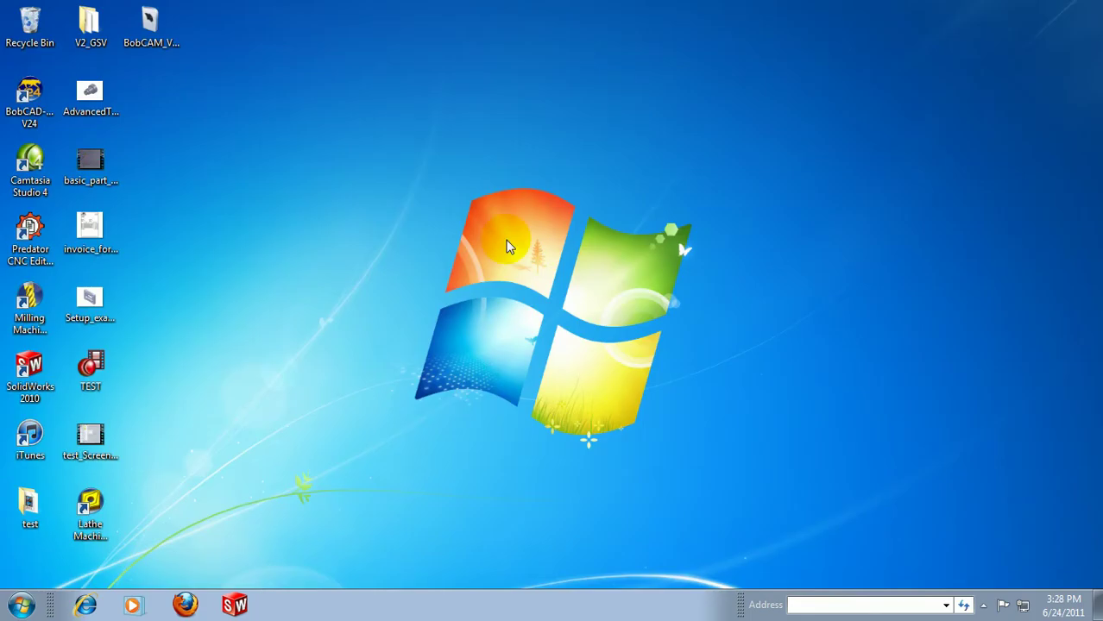
left_click(22, 604)
left_click(29, 529)
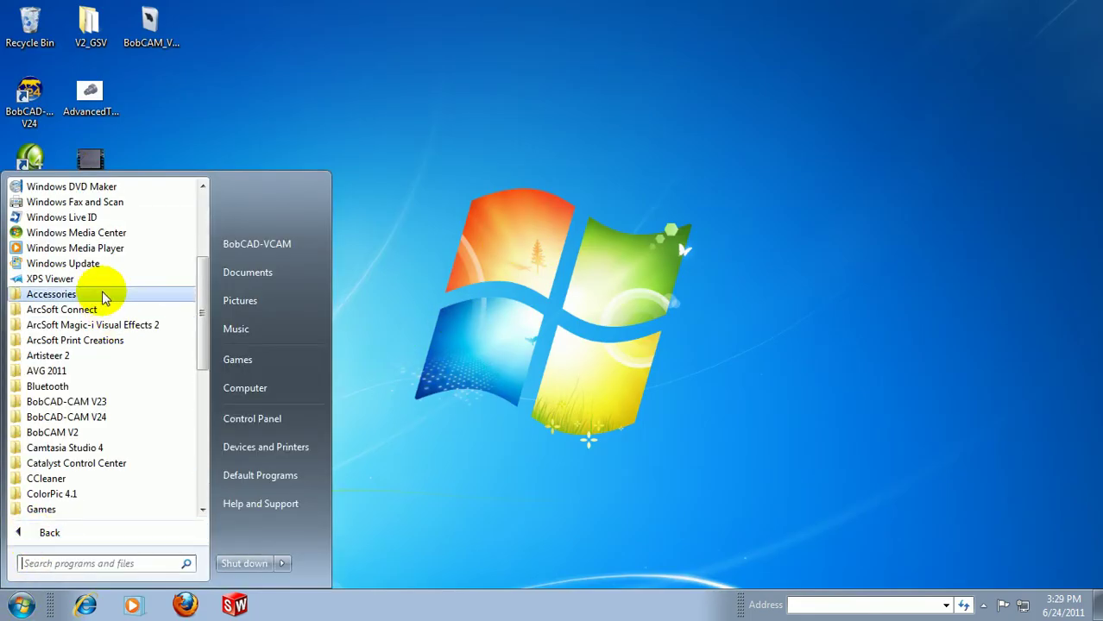
left_click(95, 436)
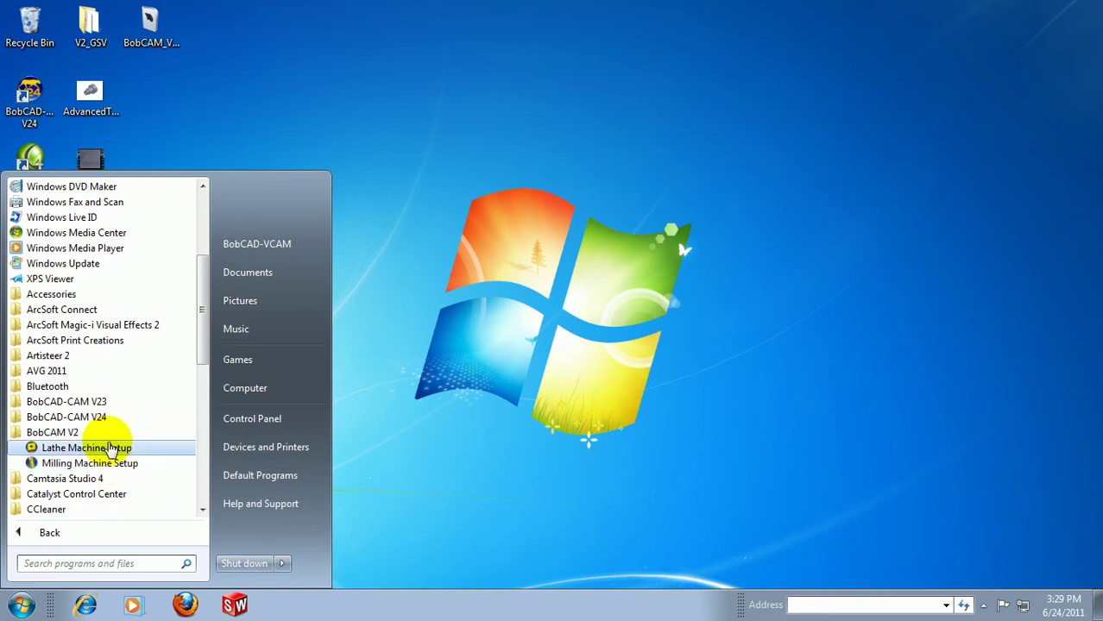
left_click(110, 449)
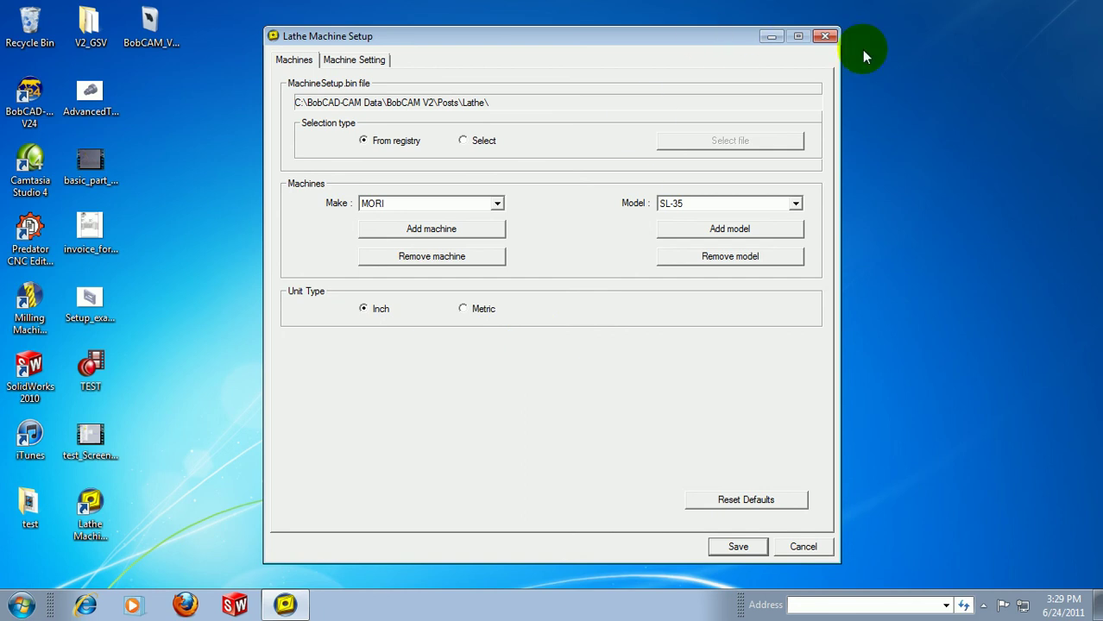
left_click(826, 36)
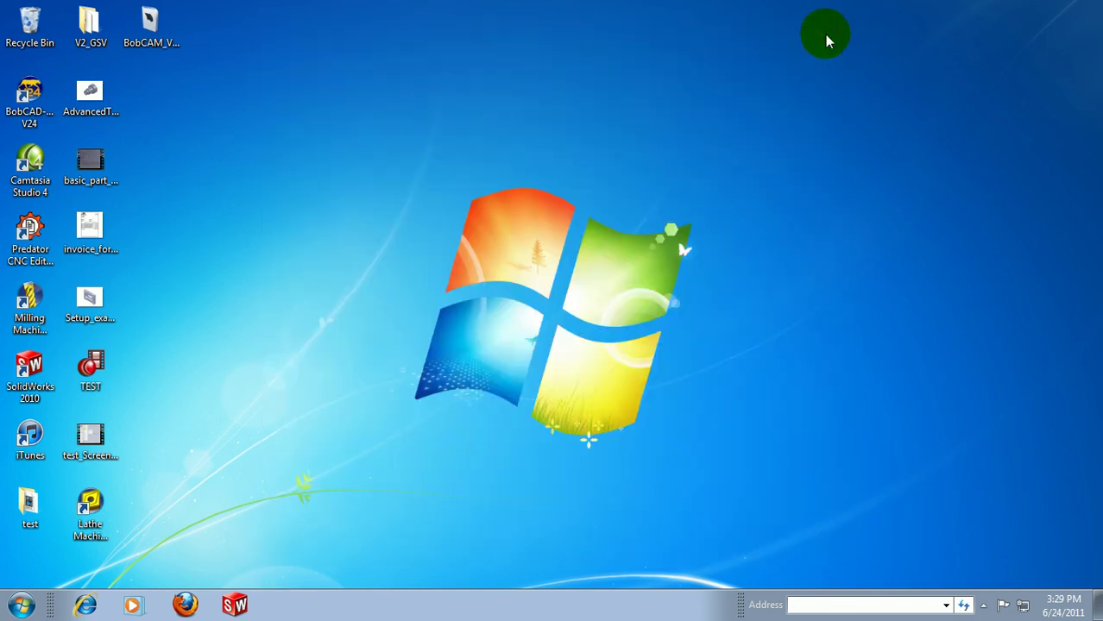